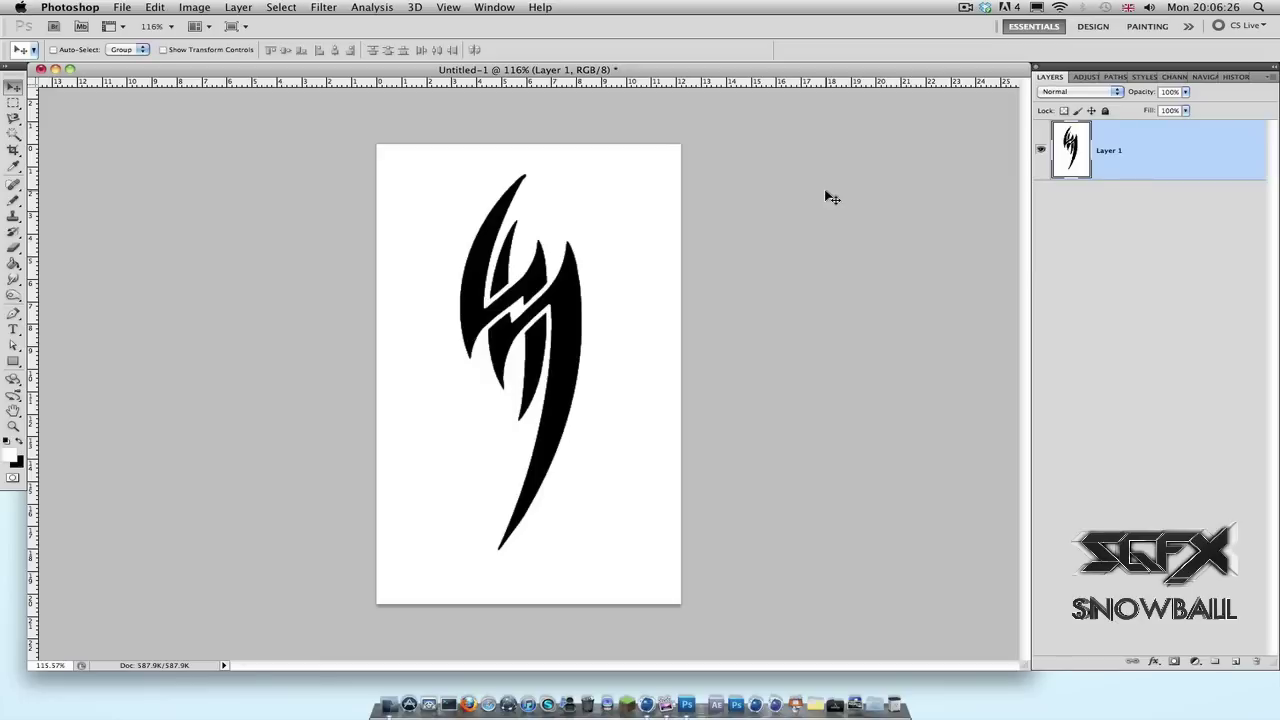
# Start tracing the tribal logo with the Pen tool, curving along its outer edge to the lower tip and back toward the inner notch
pyautogui.click(13, 313)
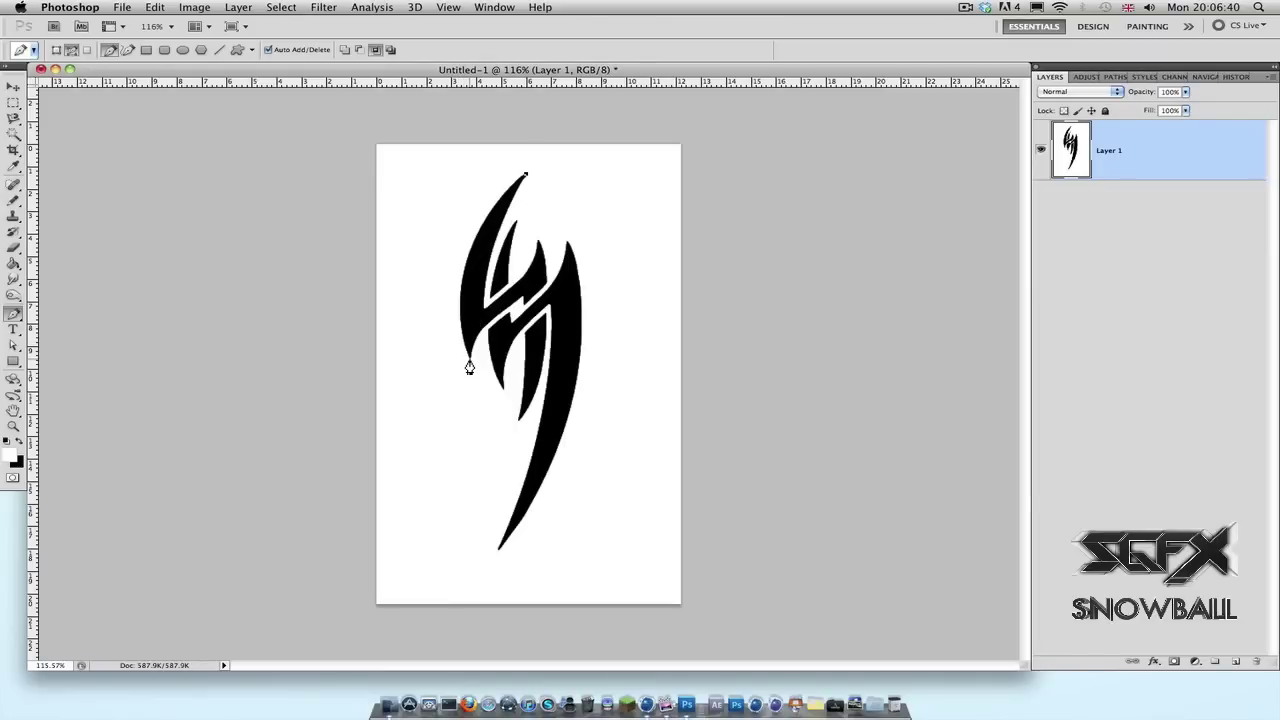
pyautogui.moveTo(469, 358); pyautogui.dragTo(510, 472)
pyautogui.moveTo(488, 326); pyautogui.dragTo(527, 291)
pyautogui.press('super+z')
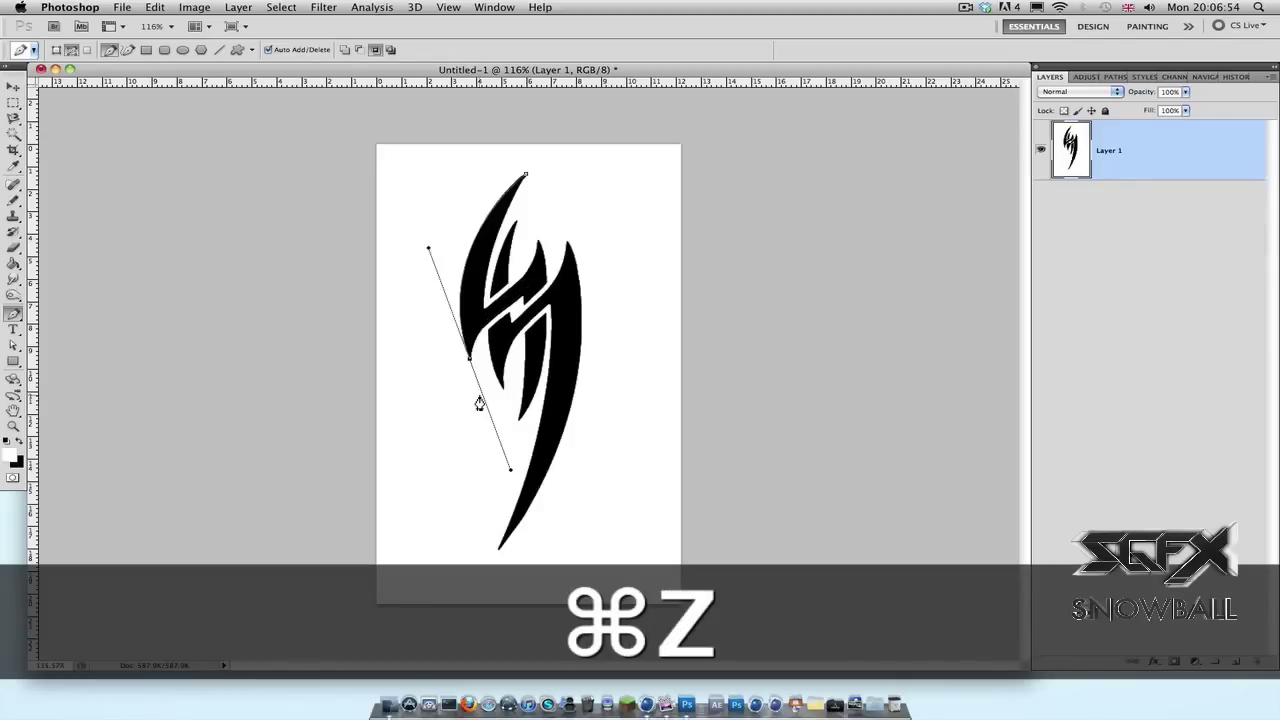
pyautogui.keyDown('alt'); pyautogui.click(469, 360); pyautogui.keyUp('alt')
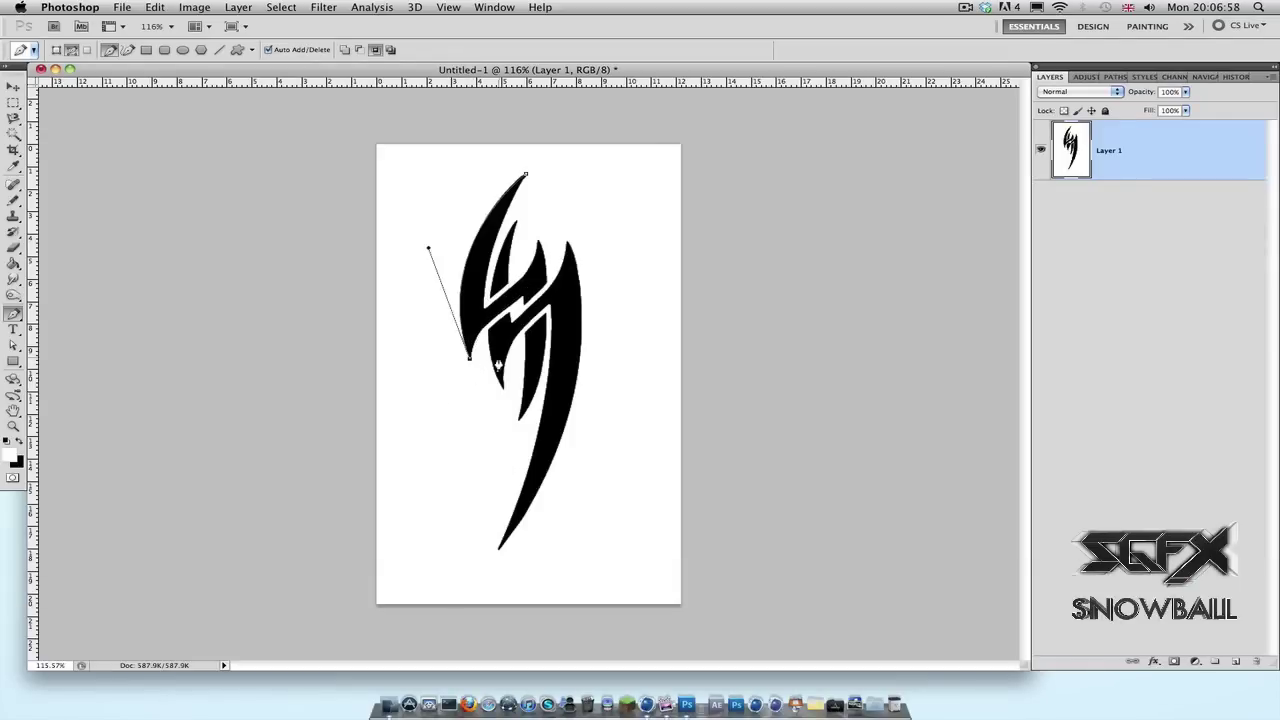
pyautogui.moveTo(497, 320); pyautogui.dragTo(522, 301)
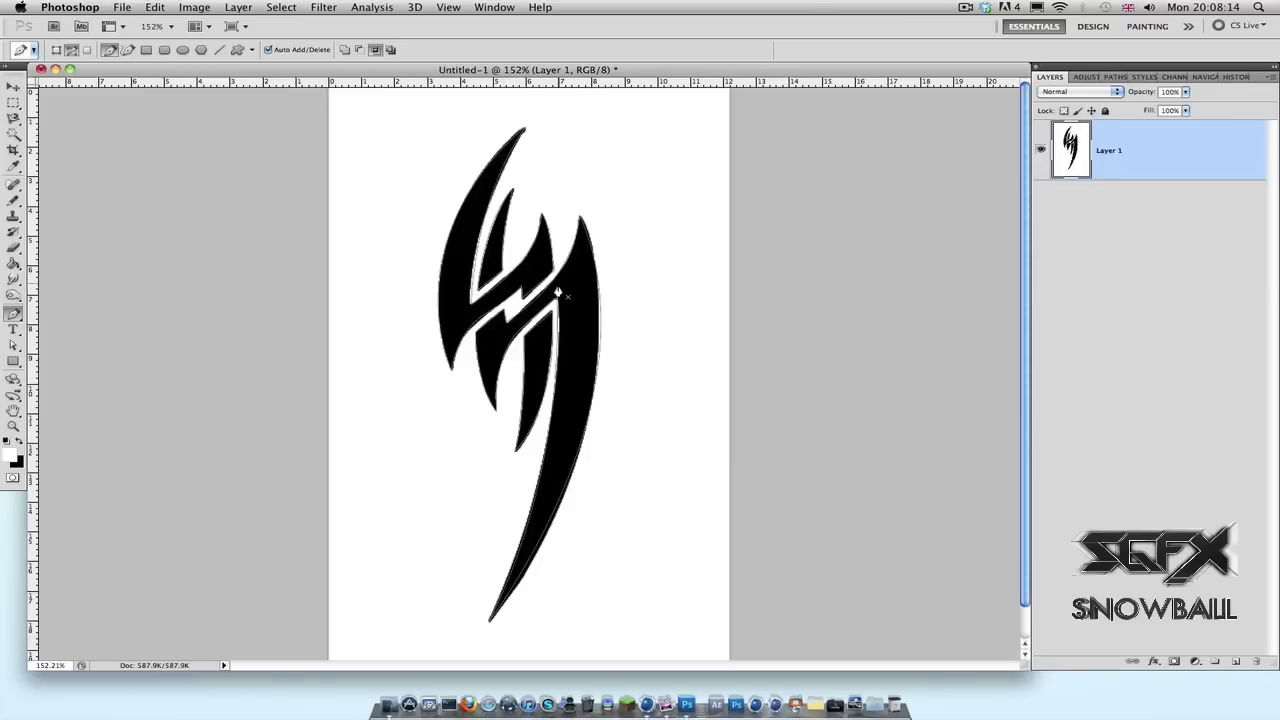
# Export the logo's Work Path to Illustrator as Untitled-1.ai on the Desktop, replacing the existing file
pyautogui.click(122, 7)
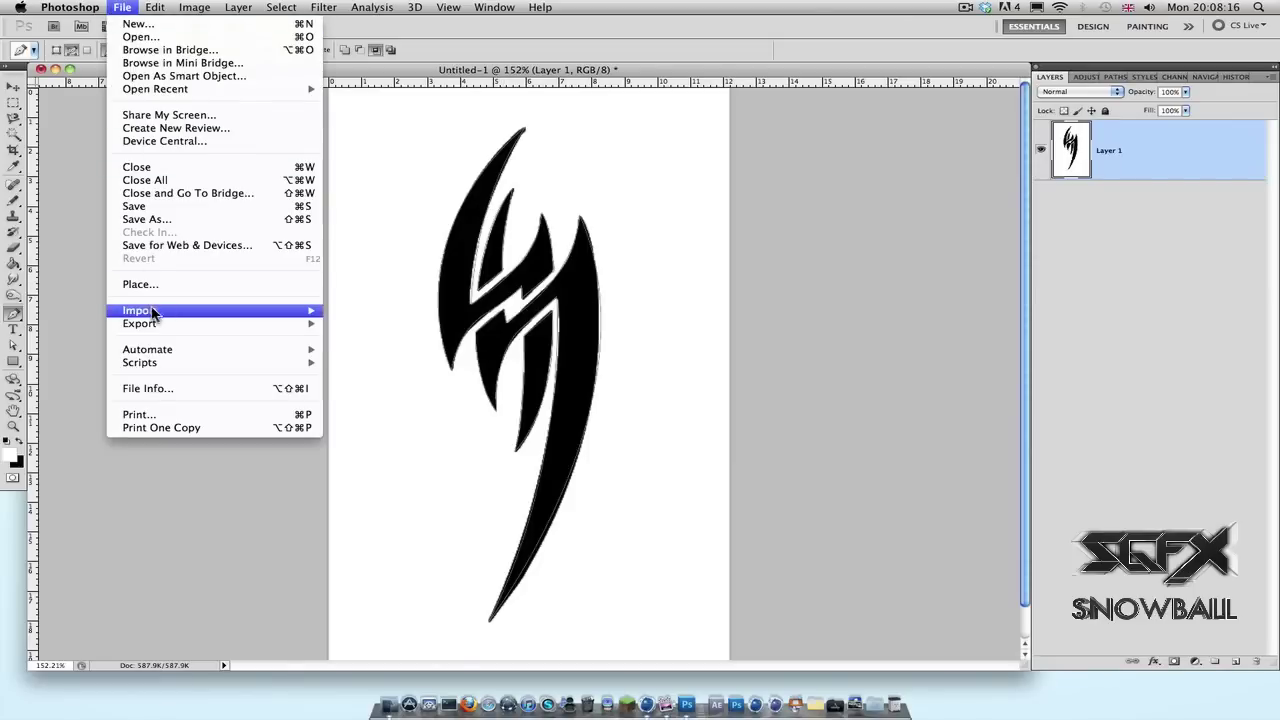
pyautogui.moveTo(152, 327)
pyautogui.click(362, 336)
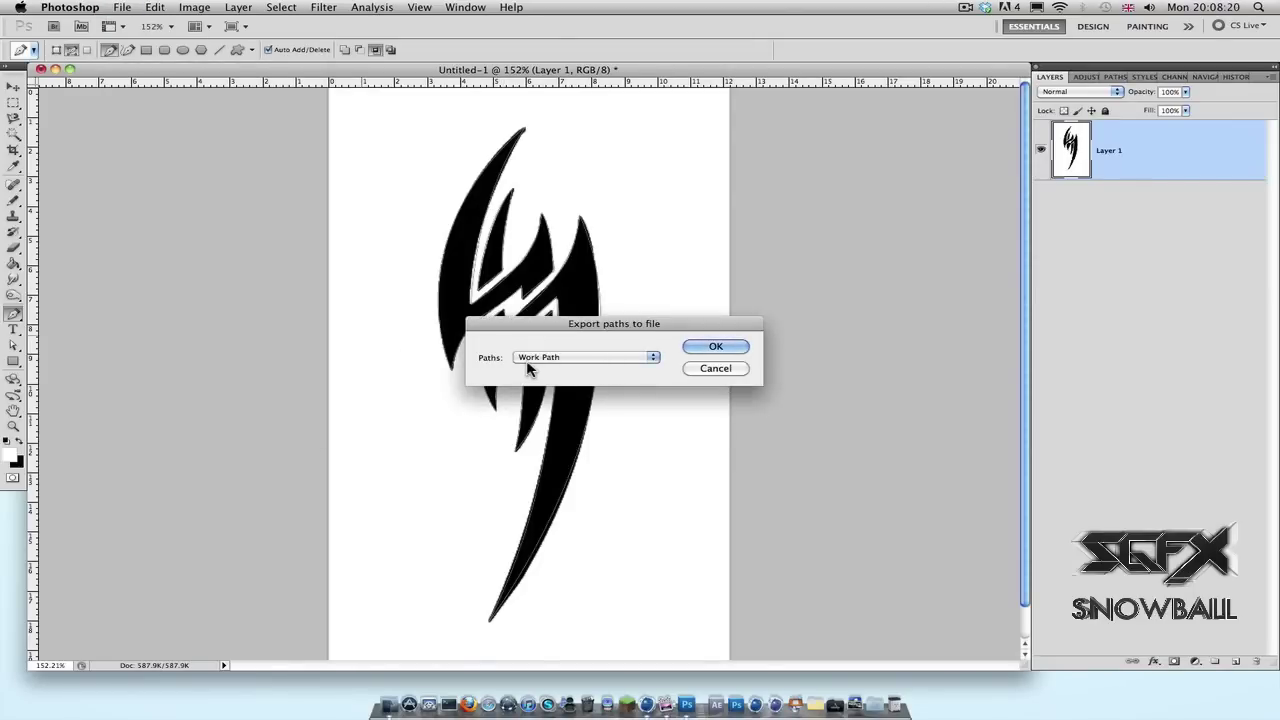
pyautogui.click(712, 350)
pyautogui.click(856, 551)
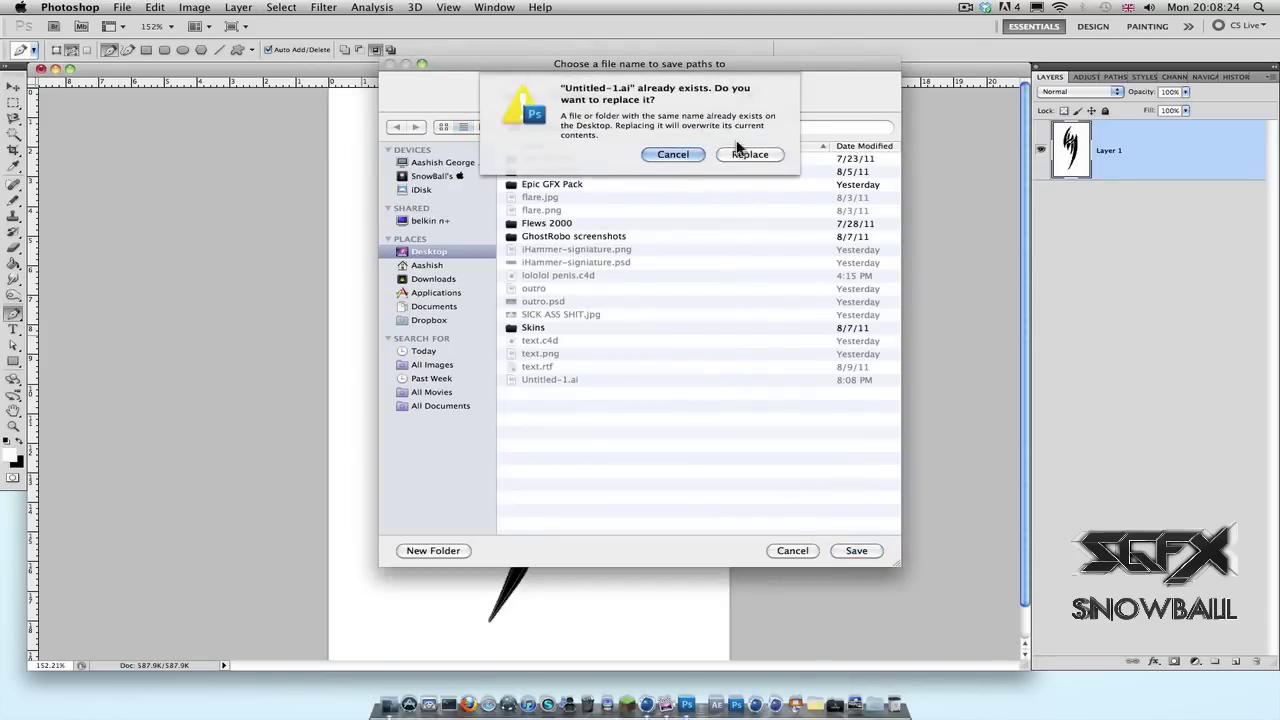
pyautogui.click(749, 154)
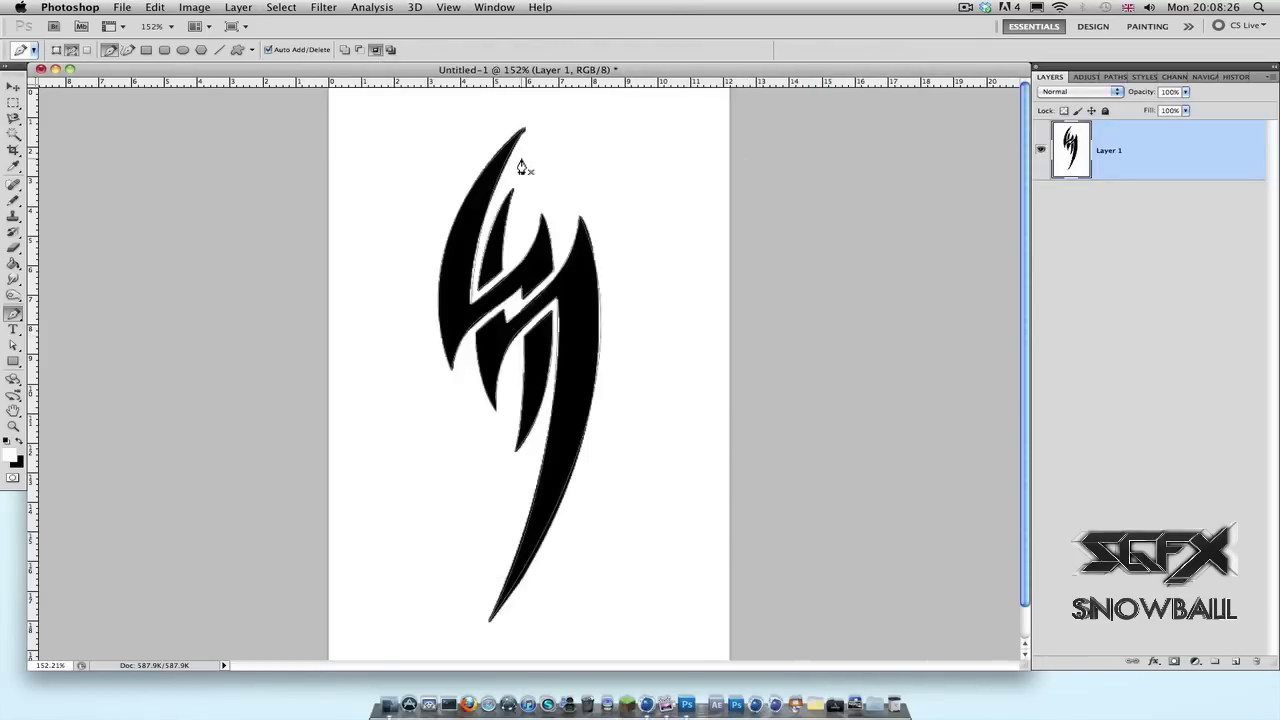
# Switch to Cinema 4D and open Untitled-1.ai, importing it at scale 1 centimetre with Connect Splines enabled
pyautogui.hotkey('ctrl', 'Left')
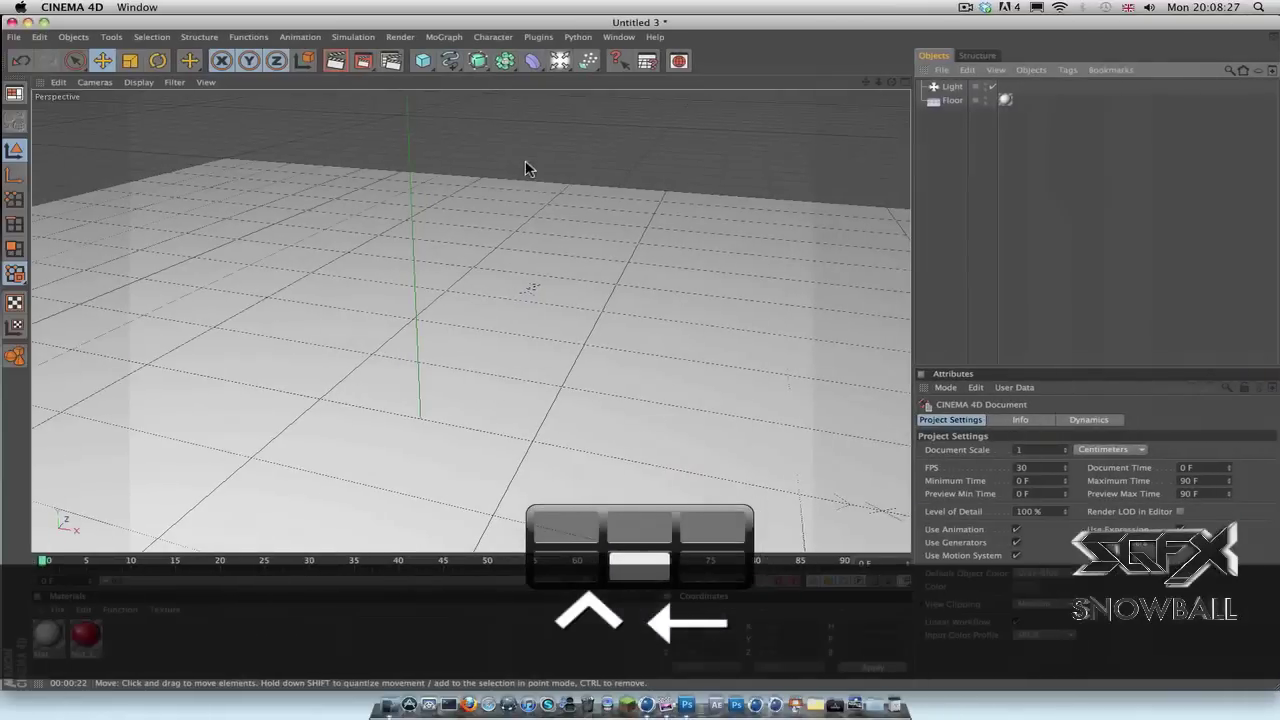
pyautogui.click(15, 37)
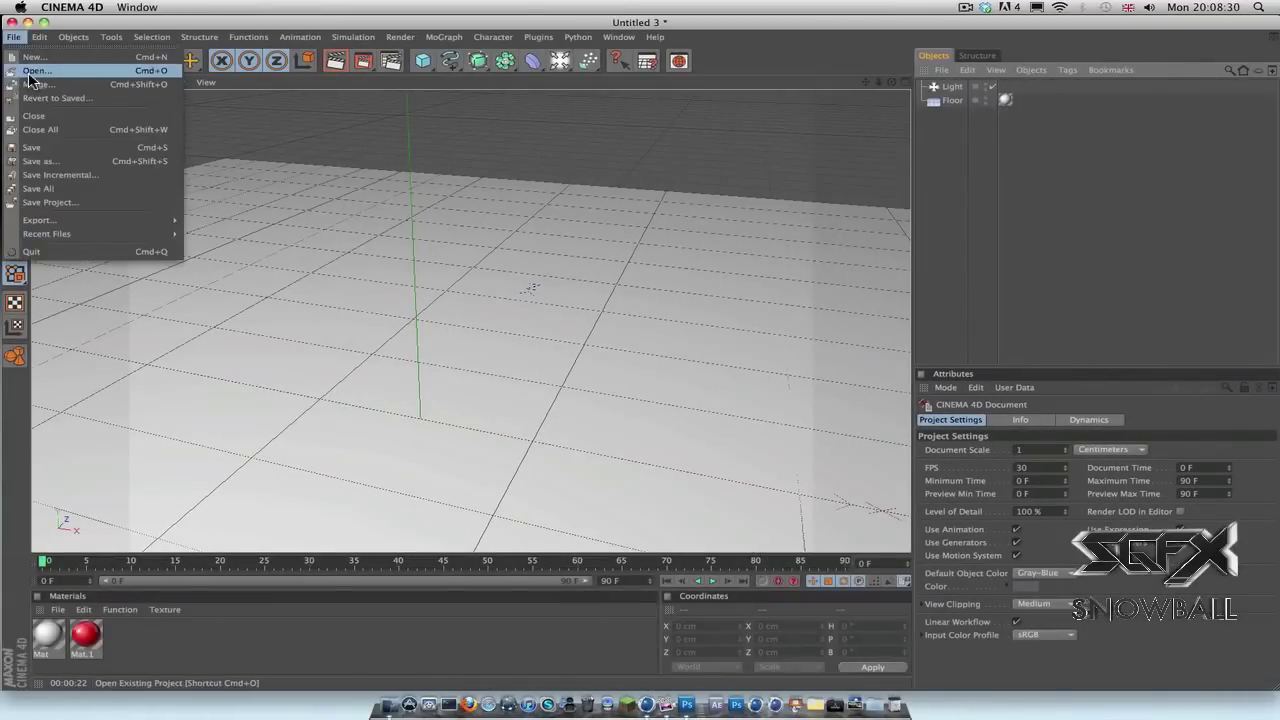
pyautogui.click(40, 56)
pyautogui.doubleClick(586, 372)
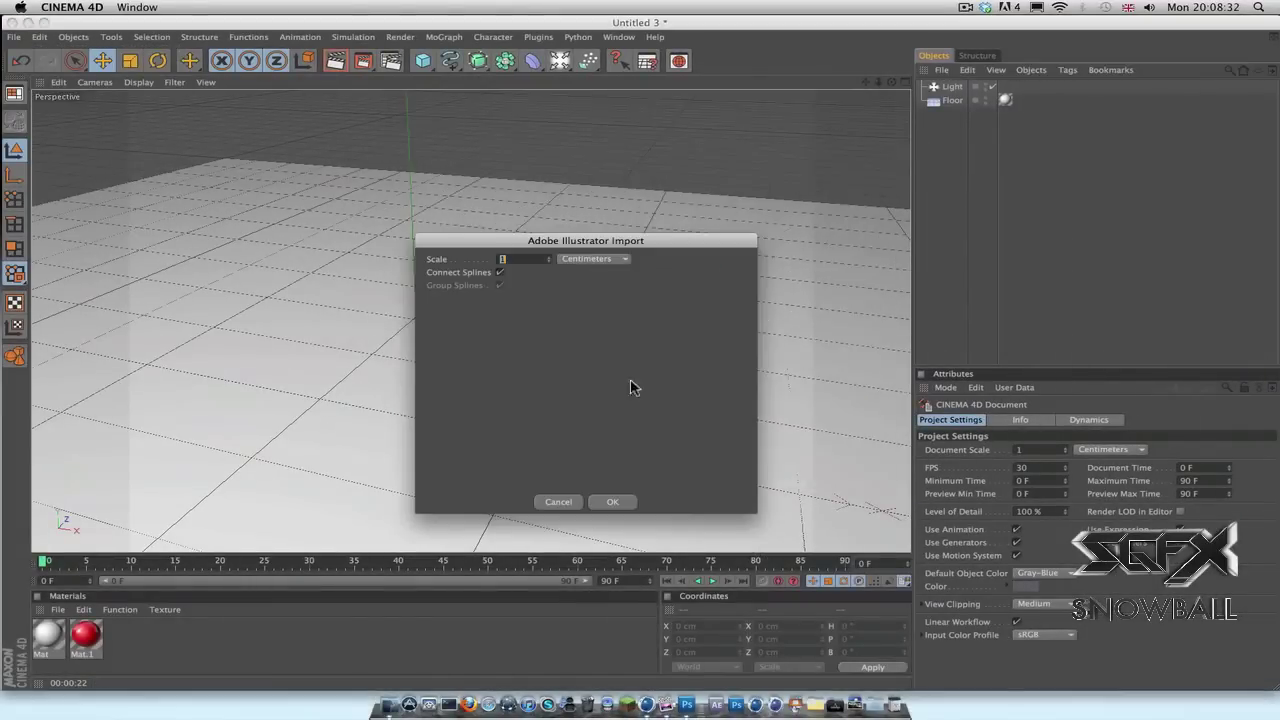
pyautogui.click(615, 501)
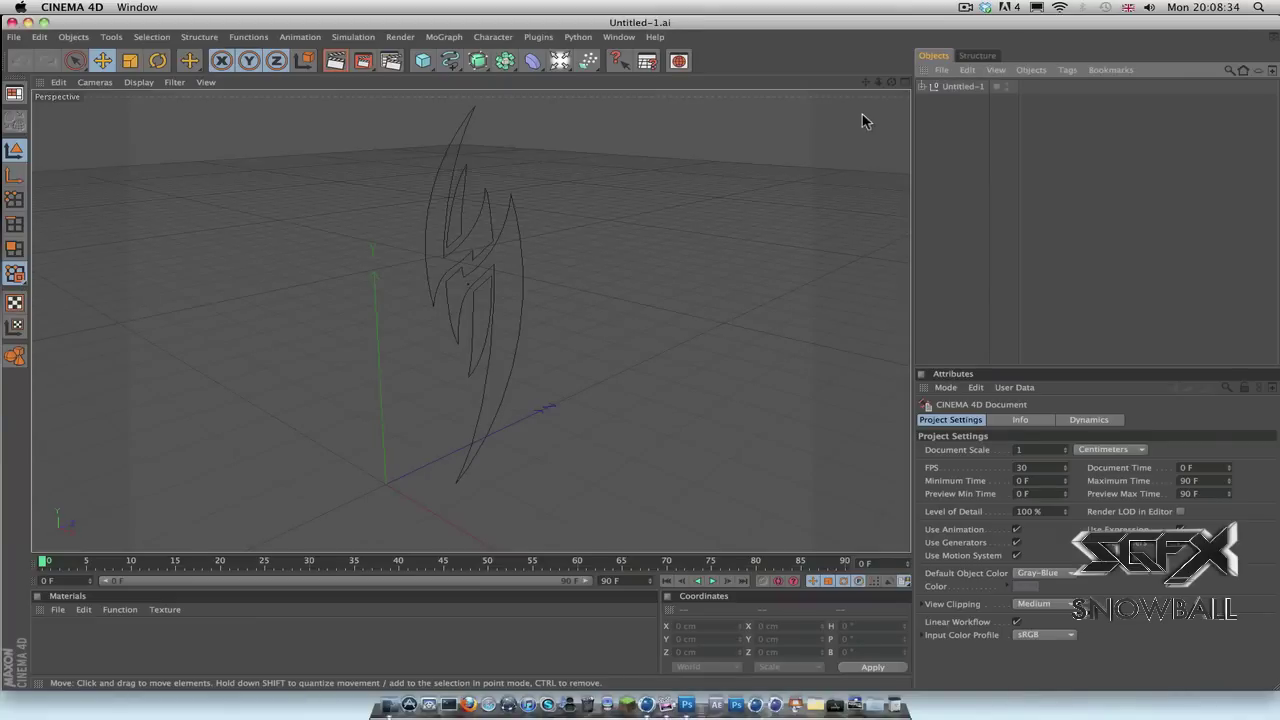
# Move the imported Untitled-1 spline group to the world origin by setting its X and Y positions to 0 cm
pyautogui.moveTo(890, 86); pyautogui.dragTo(935, 93)
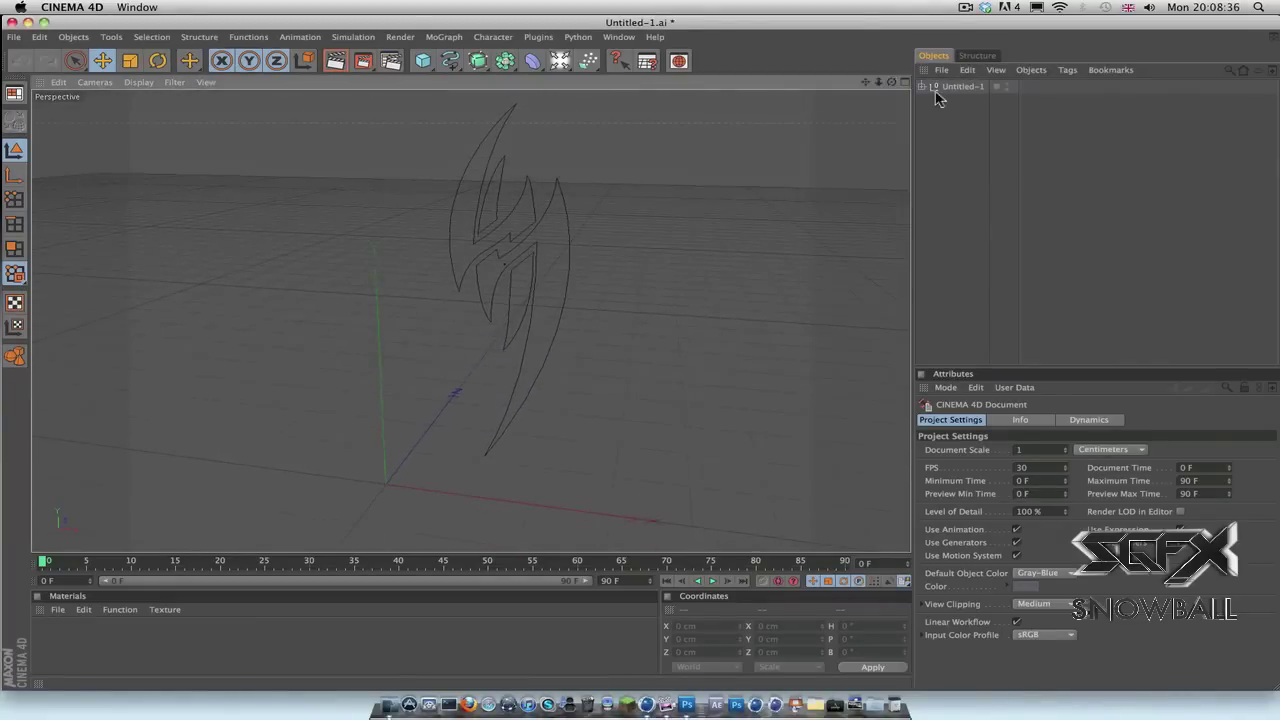
pyautogui.click(943, 88)
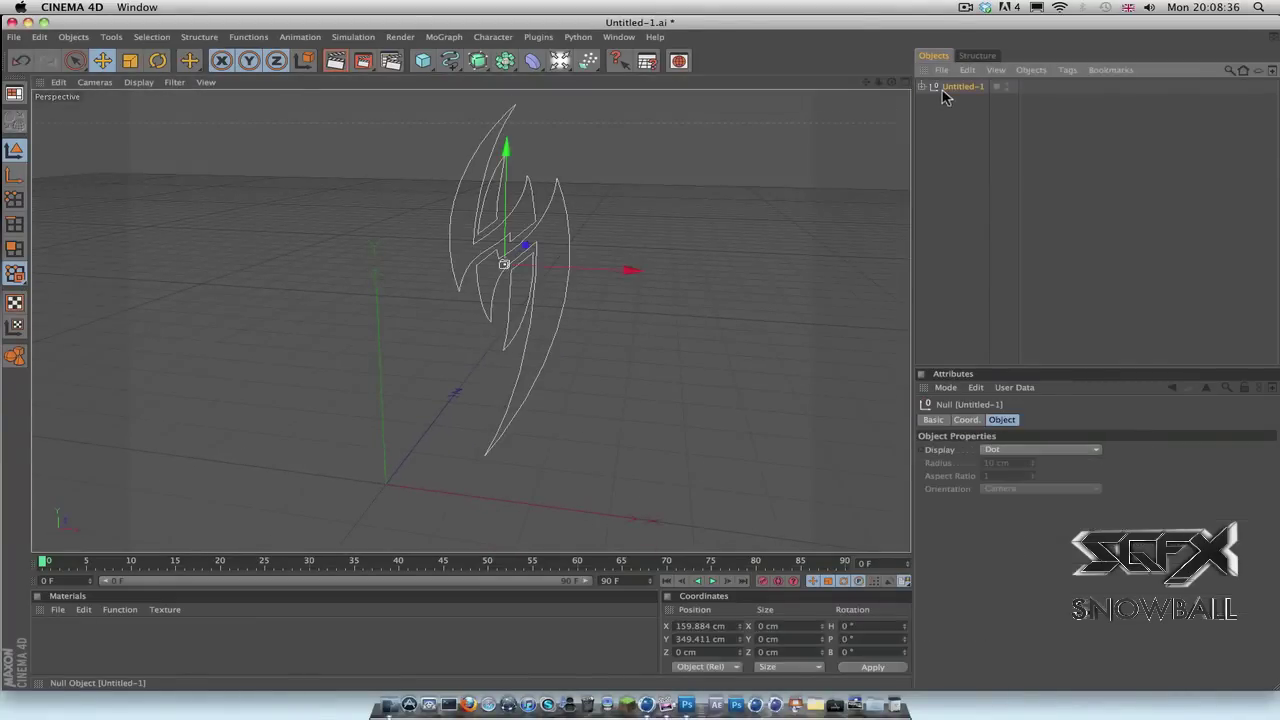
pyautogui.click(731, 625)
pyautogui.write('0')
pyautogui.press('Tab')
pyautogui.write('0')
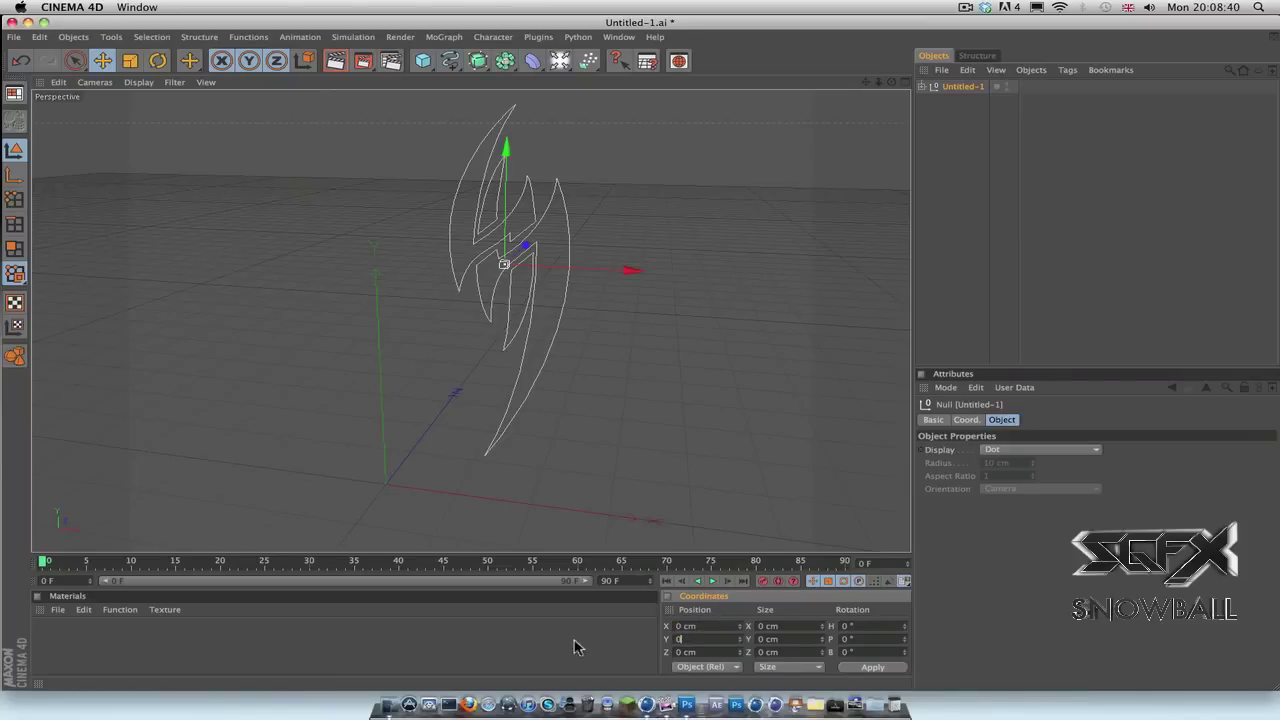
pyautogui.press('Return')
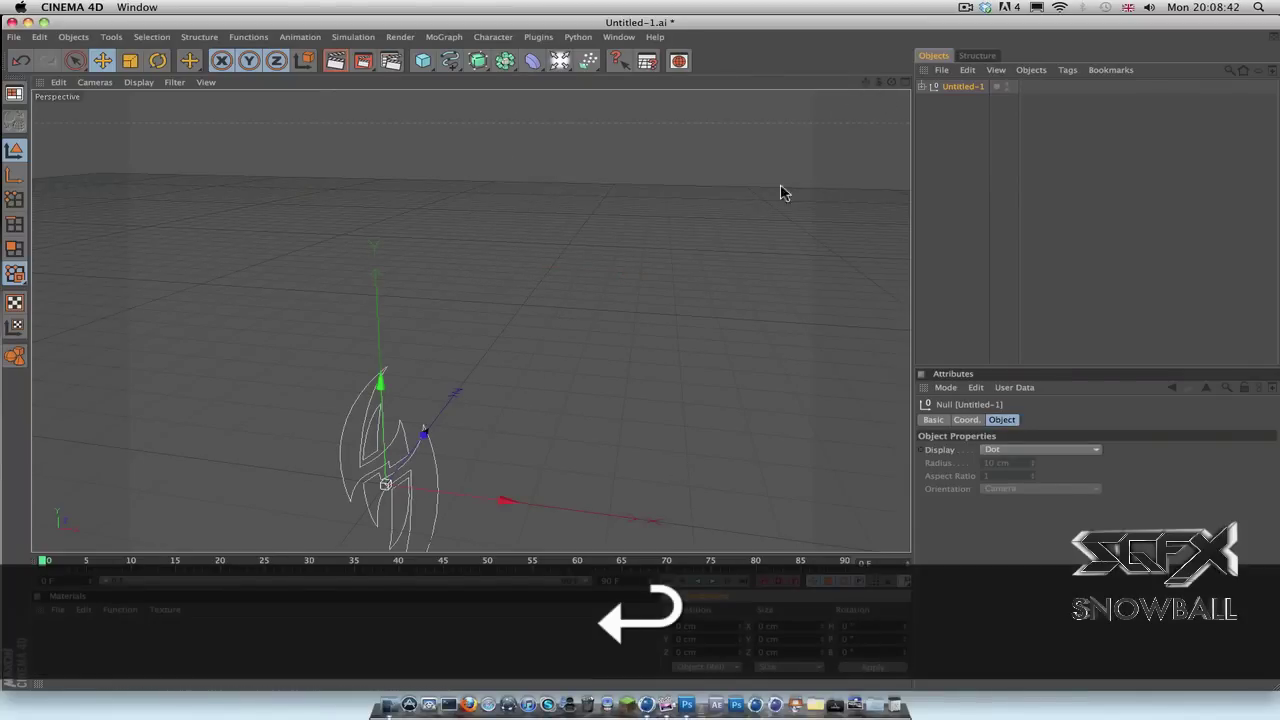
# Add an Extrude NURBS object and make the Untitled-1 spline group its child
pyautogui.press('h')
pyautogui.moveTo(883, 86); pyautogui.dragTo(500, 67)
pyautogui.click(481, 64)
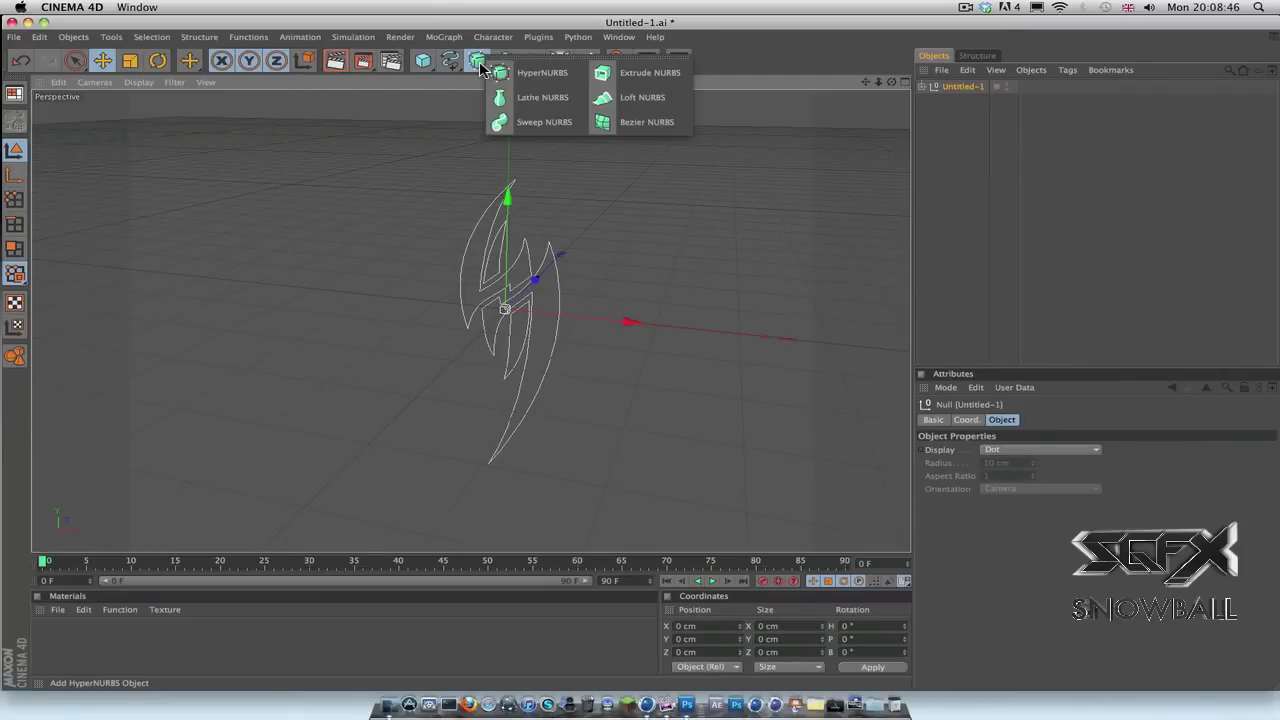
pyautogui.click(617, 73)
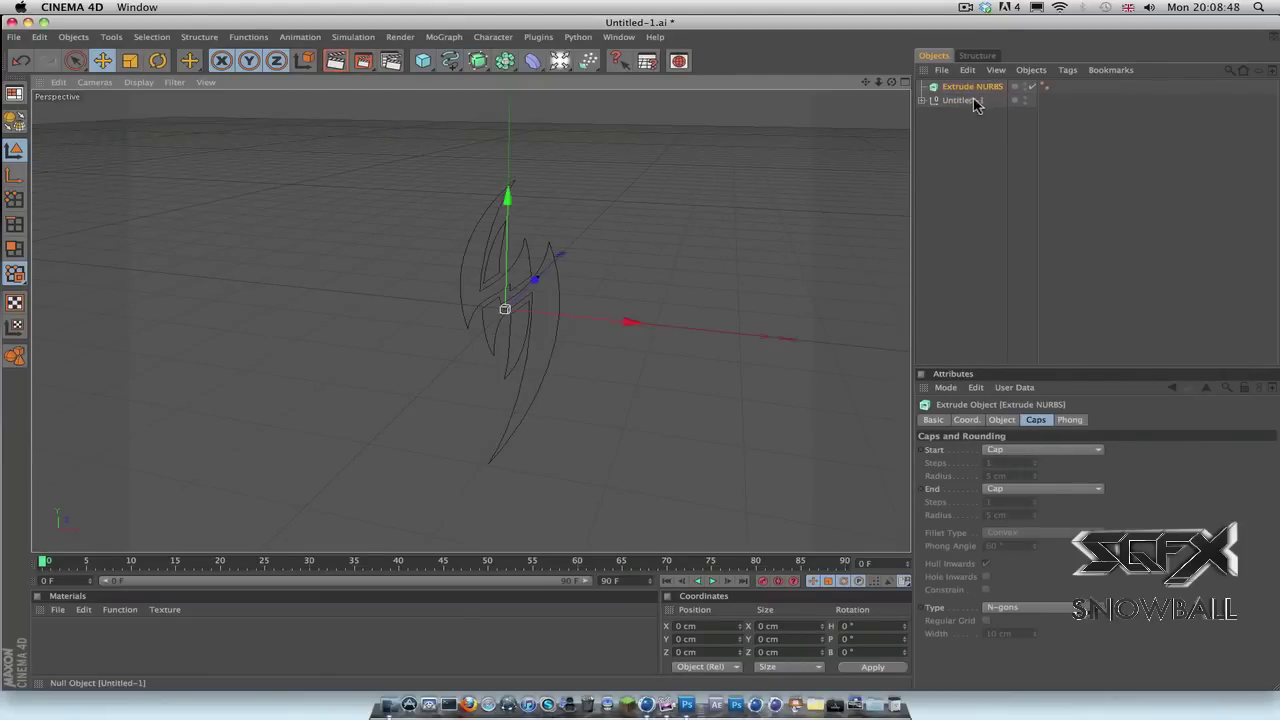
pyautogui.moveTo(967, 101); pyautogui.dragTo(960, 87)
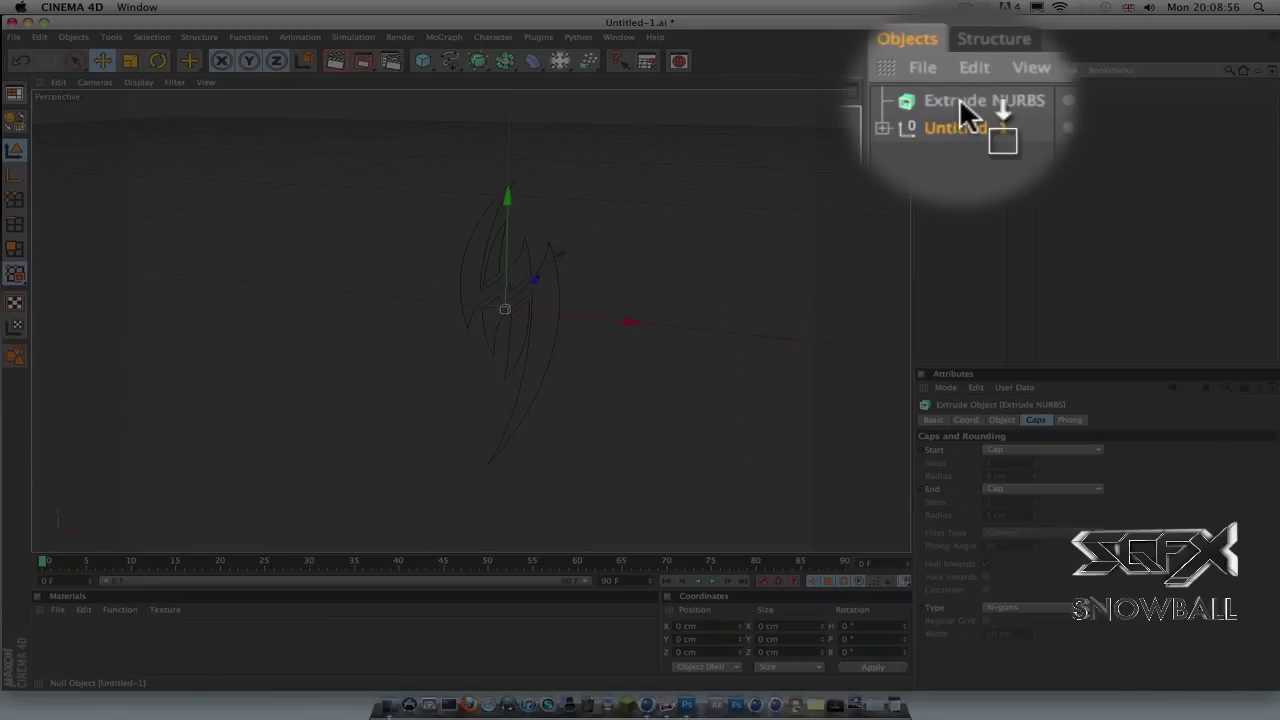
pyautogui.moveTo(960, 87); pyautogui.dragTo(964, 90)
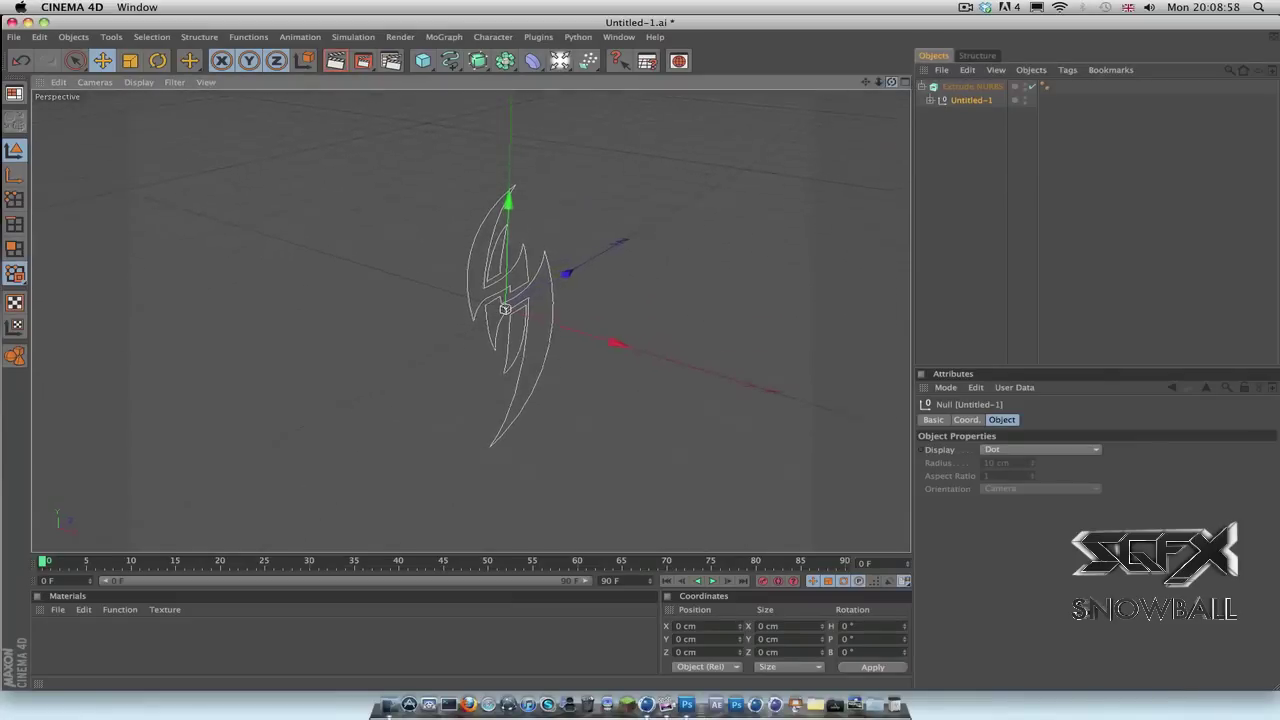
# Enable Hierarchical on the Extrude NURBS and set its Z movement to 200 cm
pyautogui.click(938, 87)
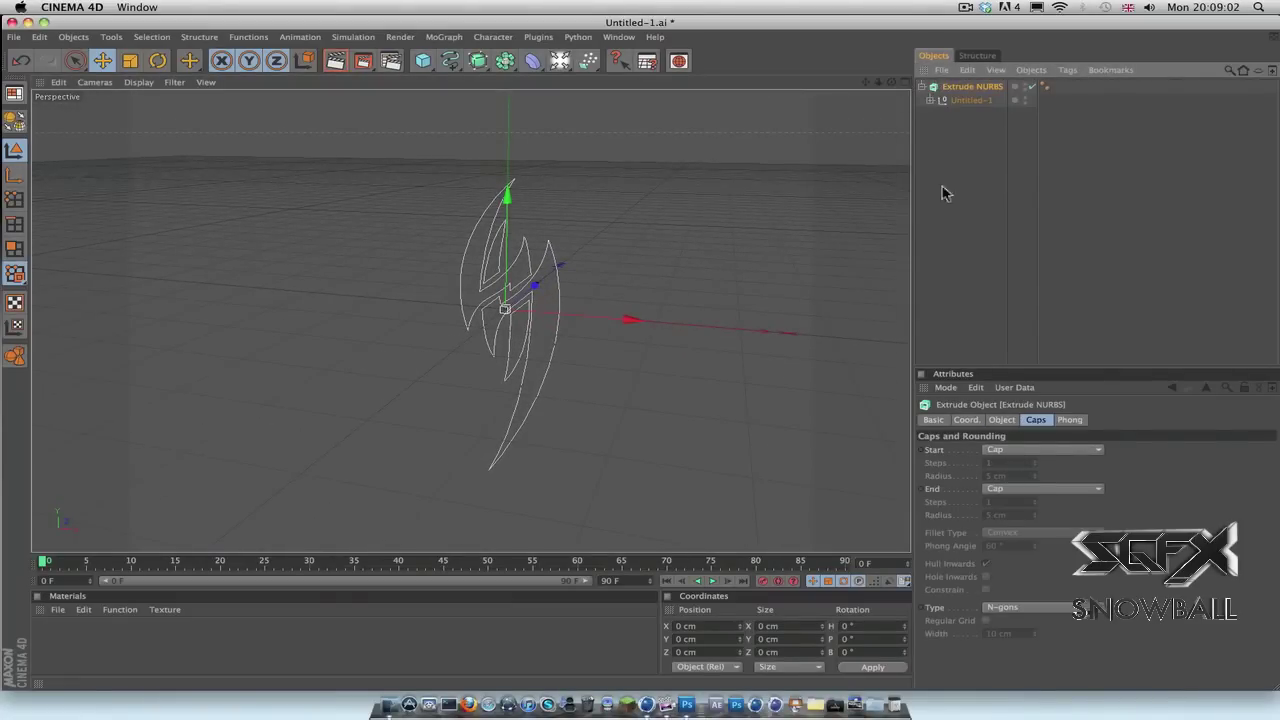
pyautogui.click(1010, 421)
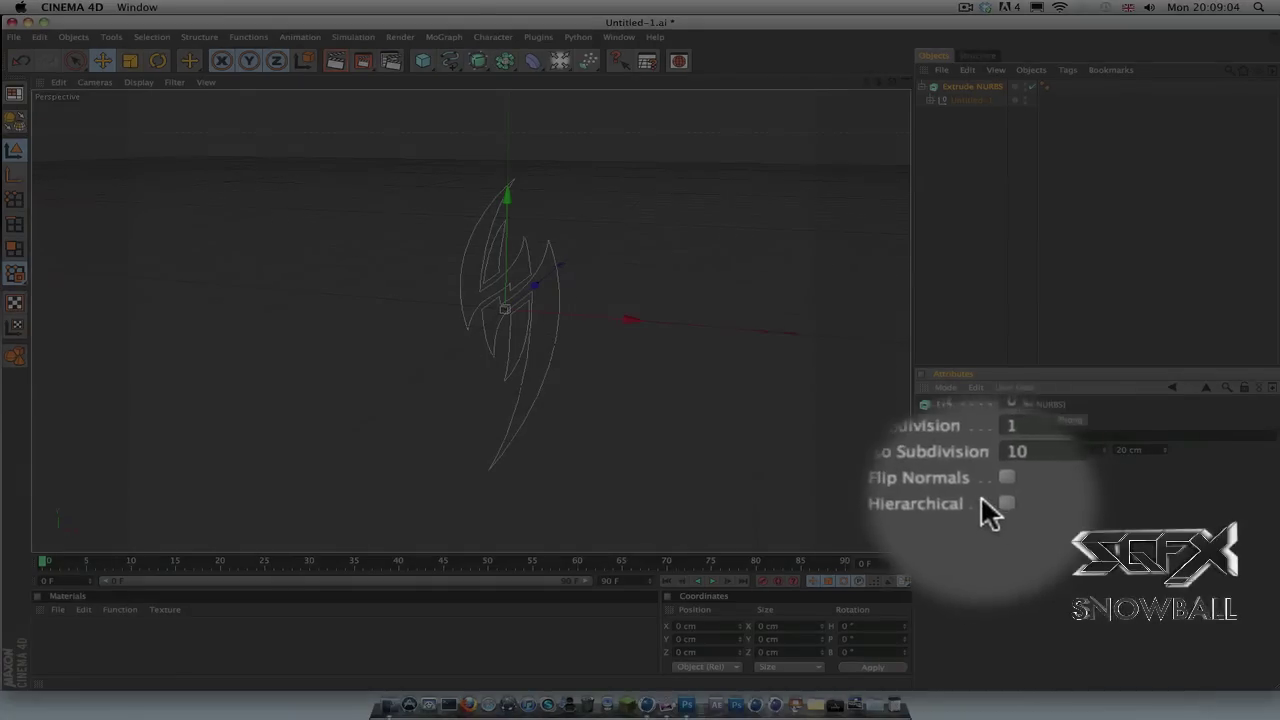
pyautogui.click(993, 501)
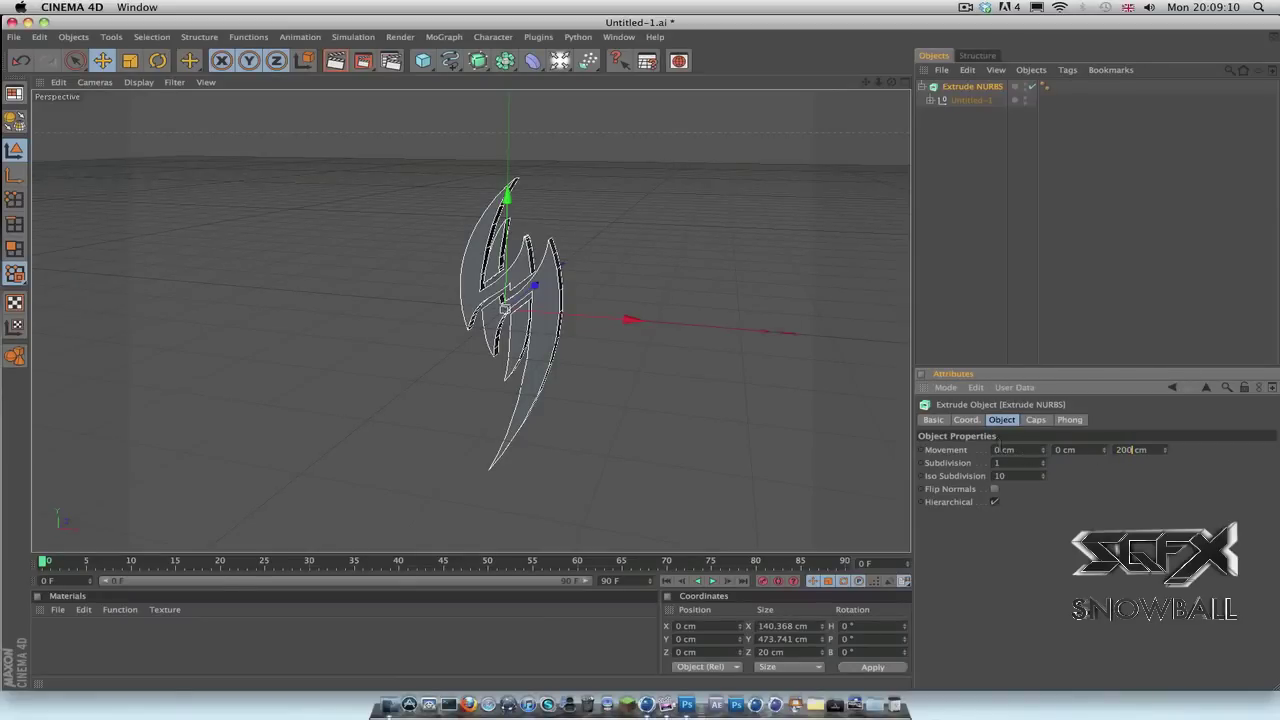
# Give the extrusion a Fillet Cap at both start and end, each with a radius of 3 cm
pyautogui.click(1035, 419)
pyautogui.click(1040, 449)
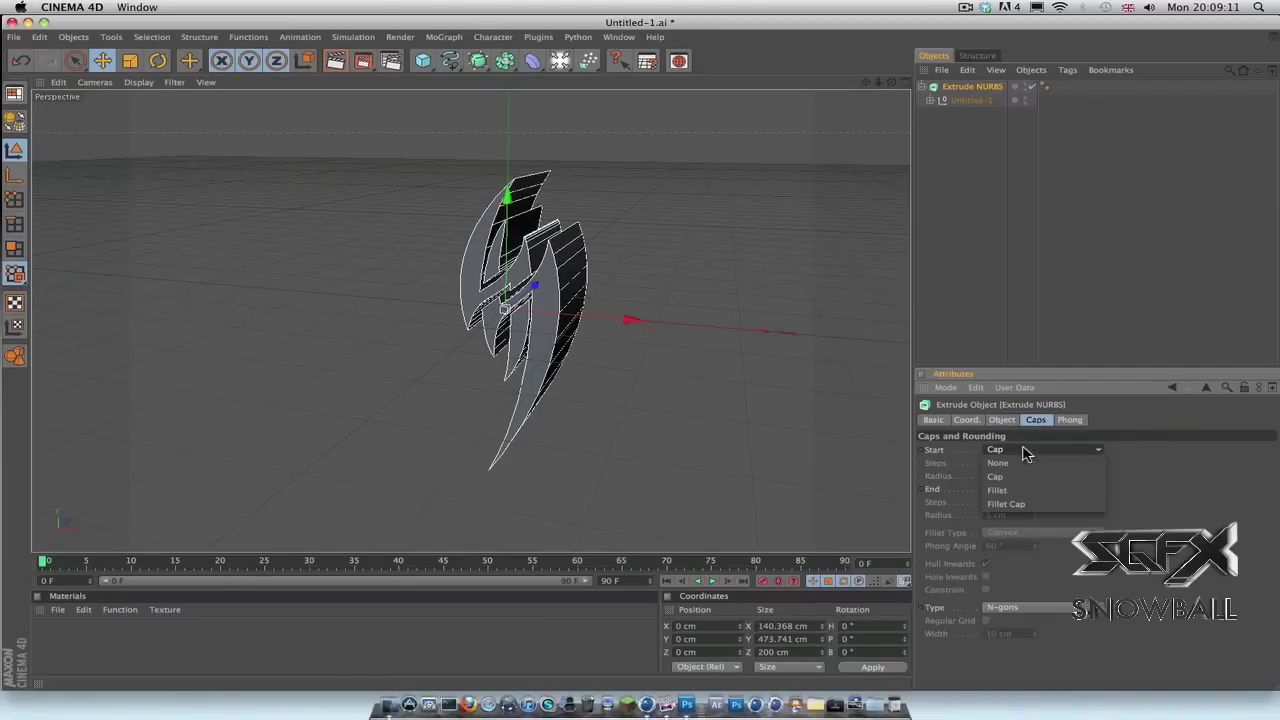
pyautogui.click(1022, 505)
pyautogui.click(1014, 488)
pyautogui.click(1015, 543)
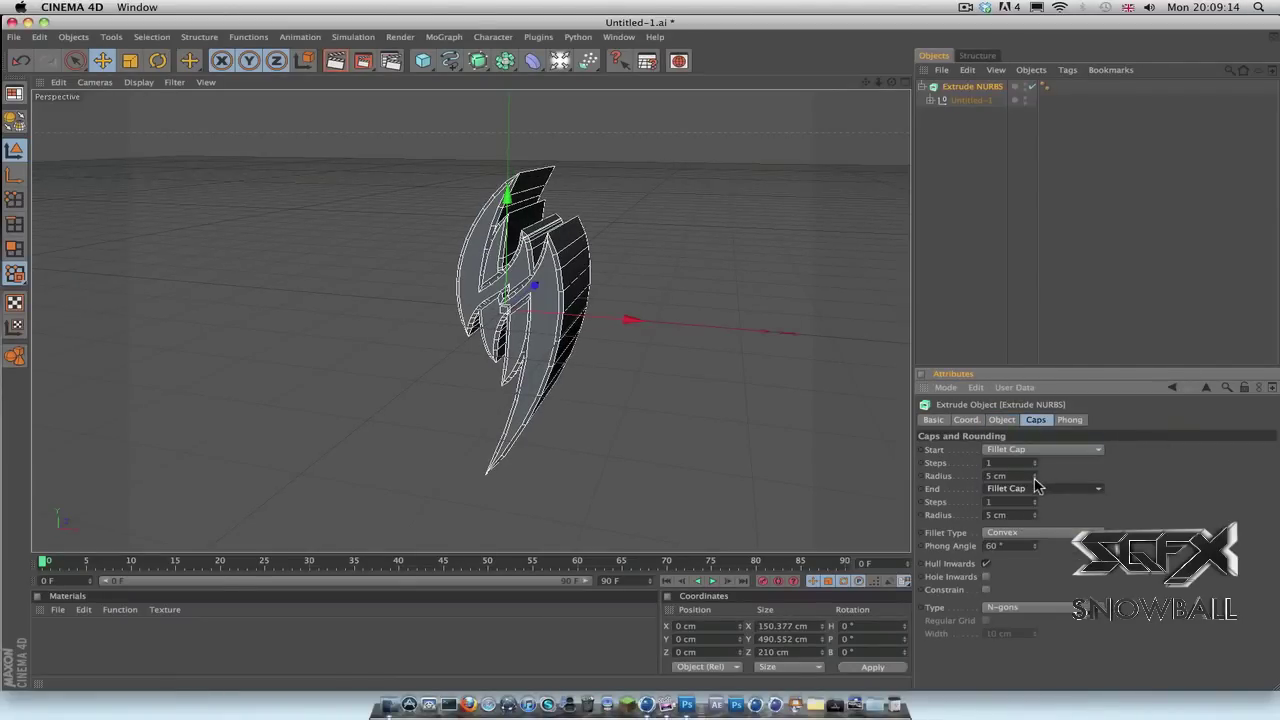
pyautogui.moveTo(1035, 479); pyautogui.dragTo(1036, 528)
pyautogui.doubleClick(1036, 518)
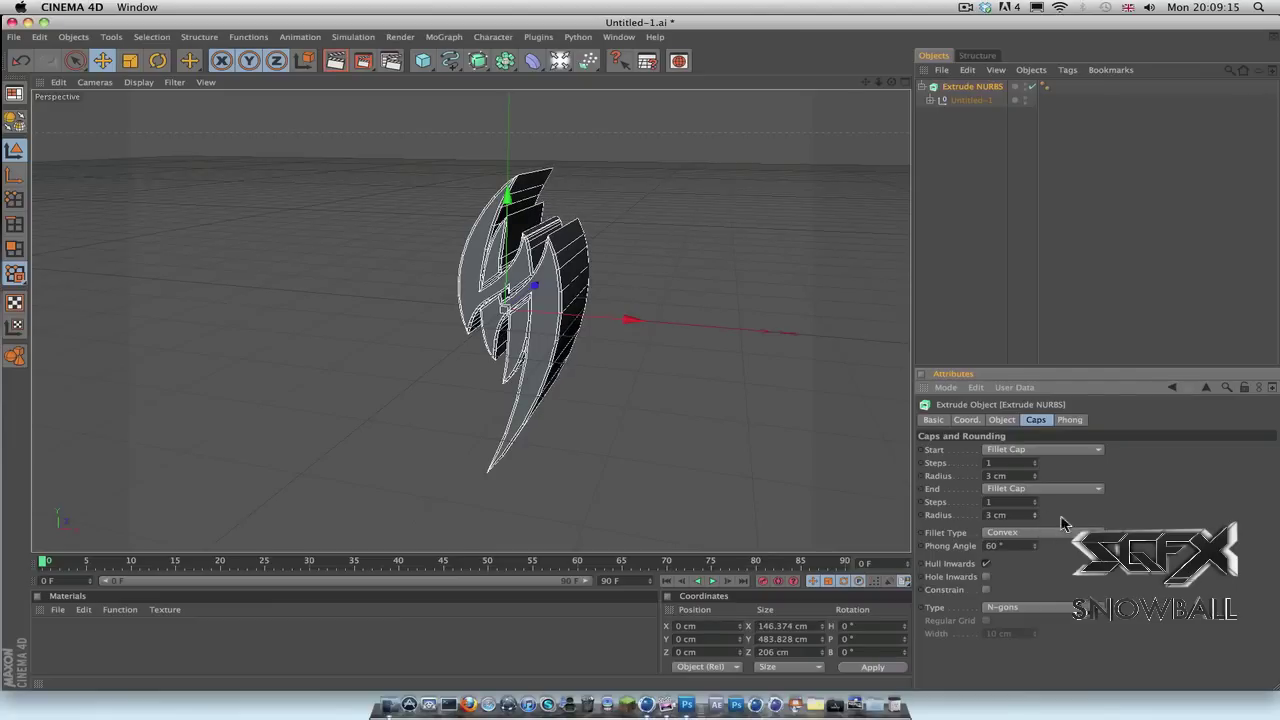
# Deselect the extruded logo and render the active view to check its filleted edges up close
pyautogui.click(957, 240)
pyautogui.scroll(3, 703, 197)
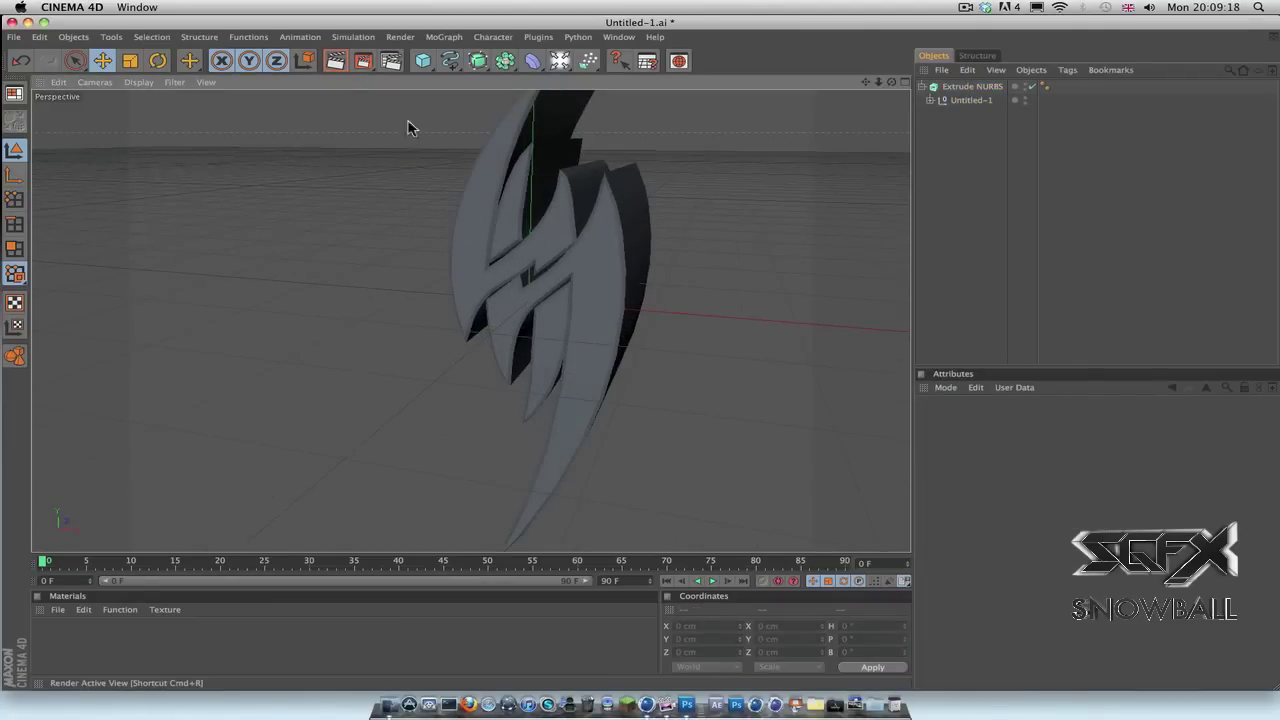
pyautogui.press('super+r')
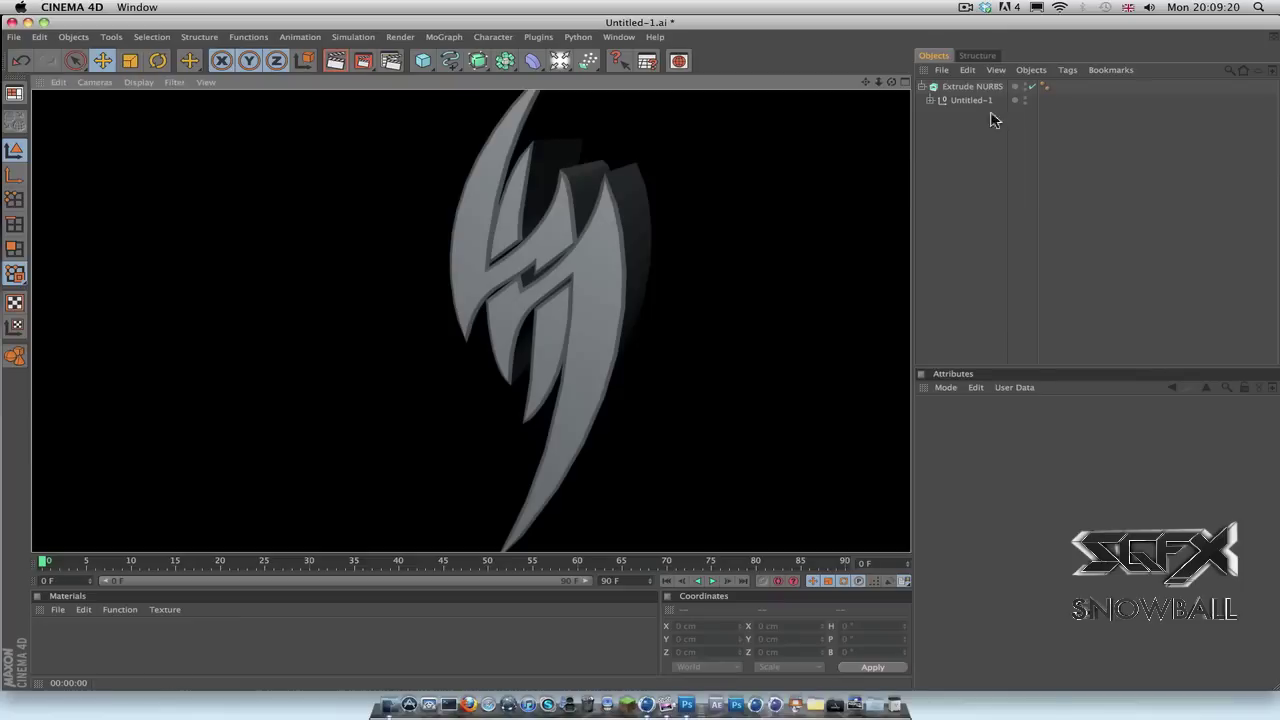
# Copy the Extrude NURBS logo into the Untitled 3 project that contains the light and floor
pyautogui.click(922, 87)
pyautogui.click(940, 90)
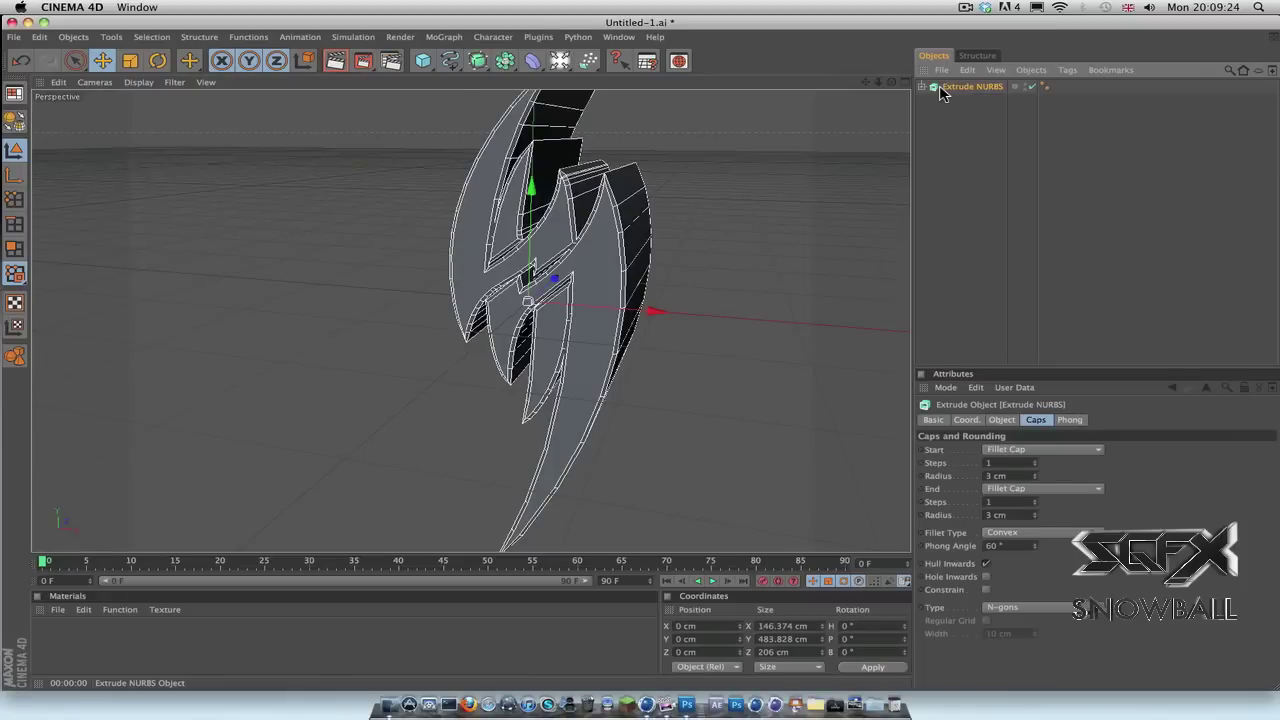
pyautogui.press('super')
pyautogui.press('super+c')
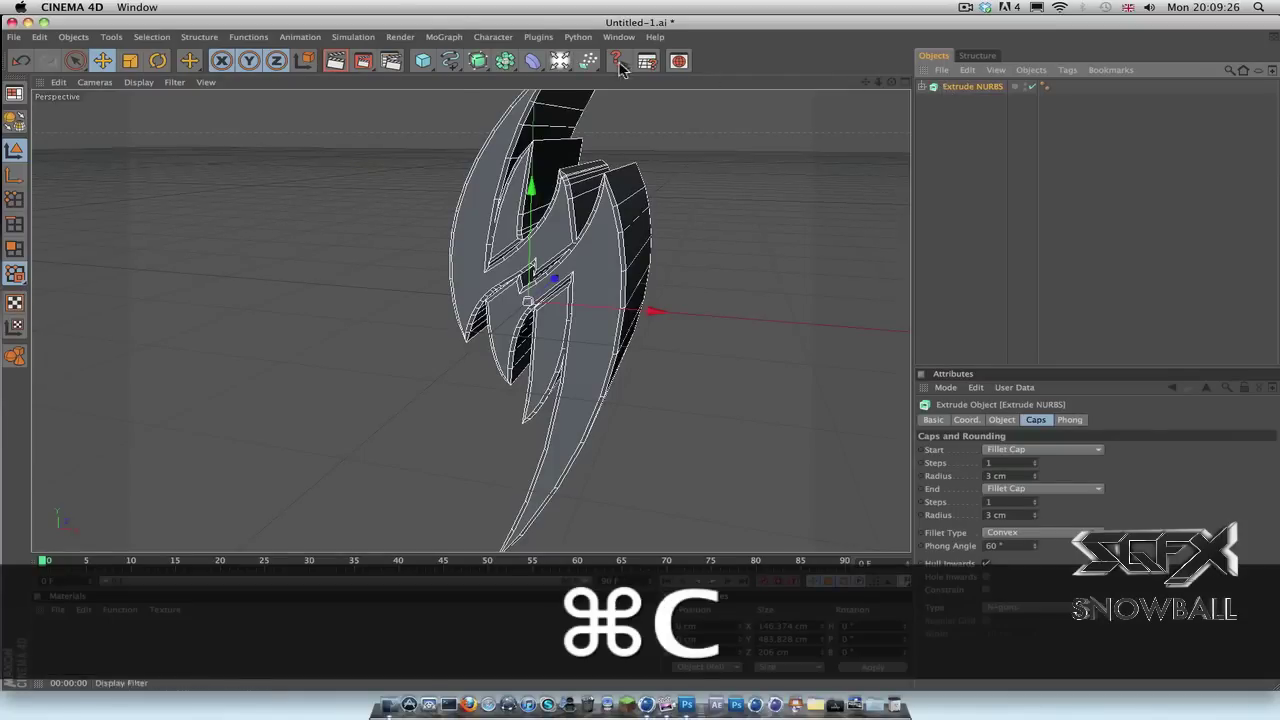
pyautogui.click(618, 37)
pyautogui.click(631, 414)
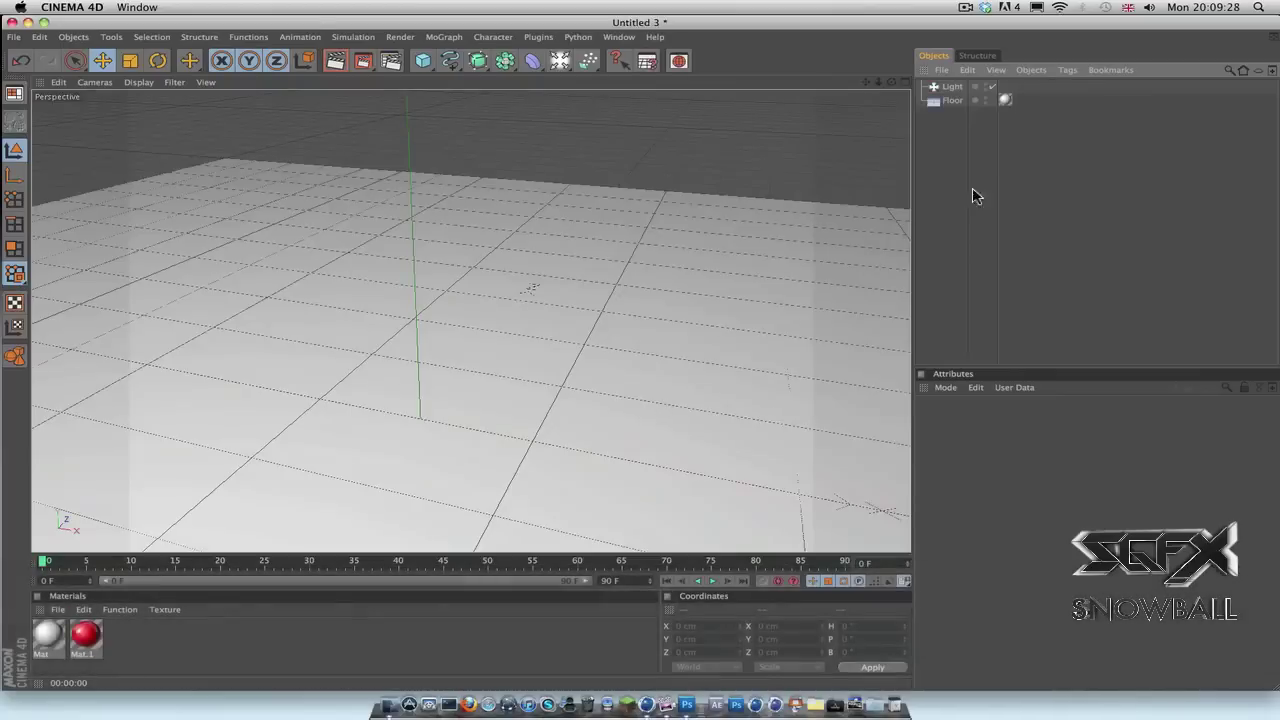
pyautogui.press('super')
pyautogui.press('super+v')
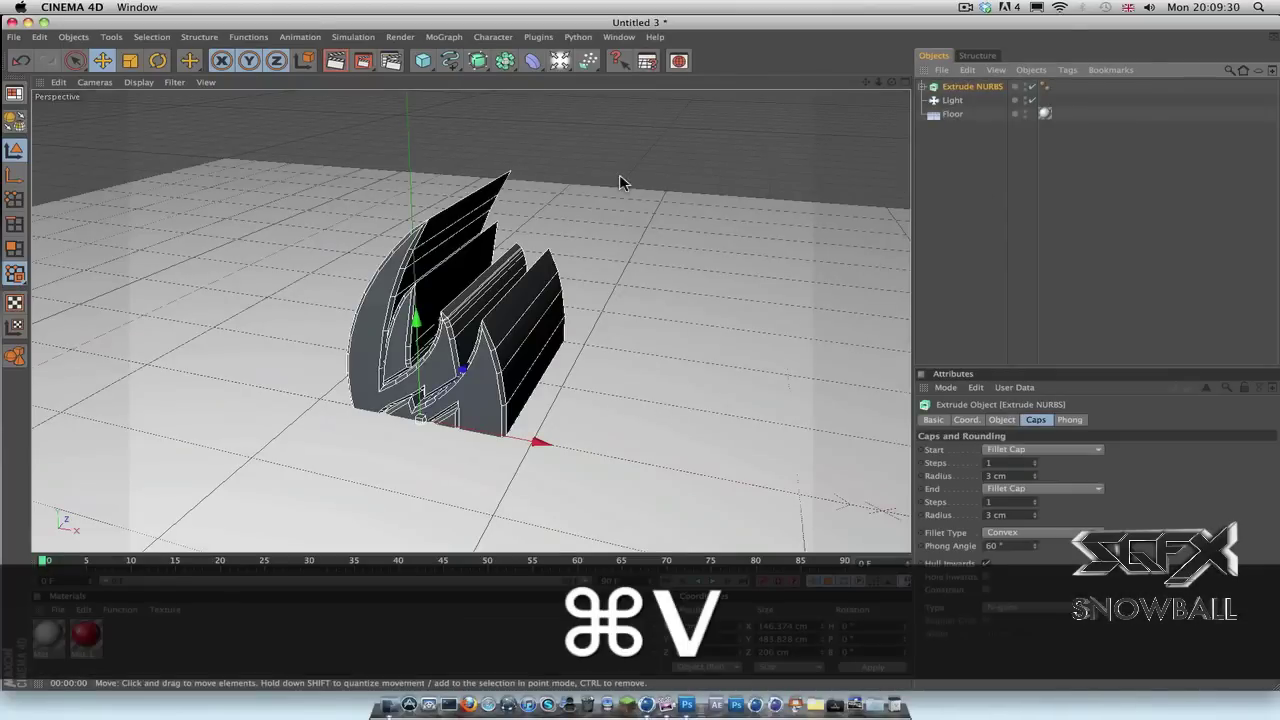
# Rotate the logo to a bank of -90° so it lies on its side, and raise it above the floor
pyautogui.click(157, 61)
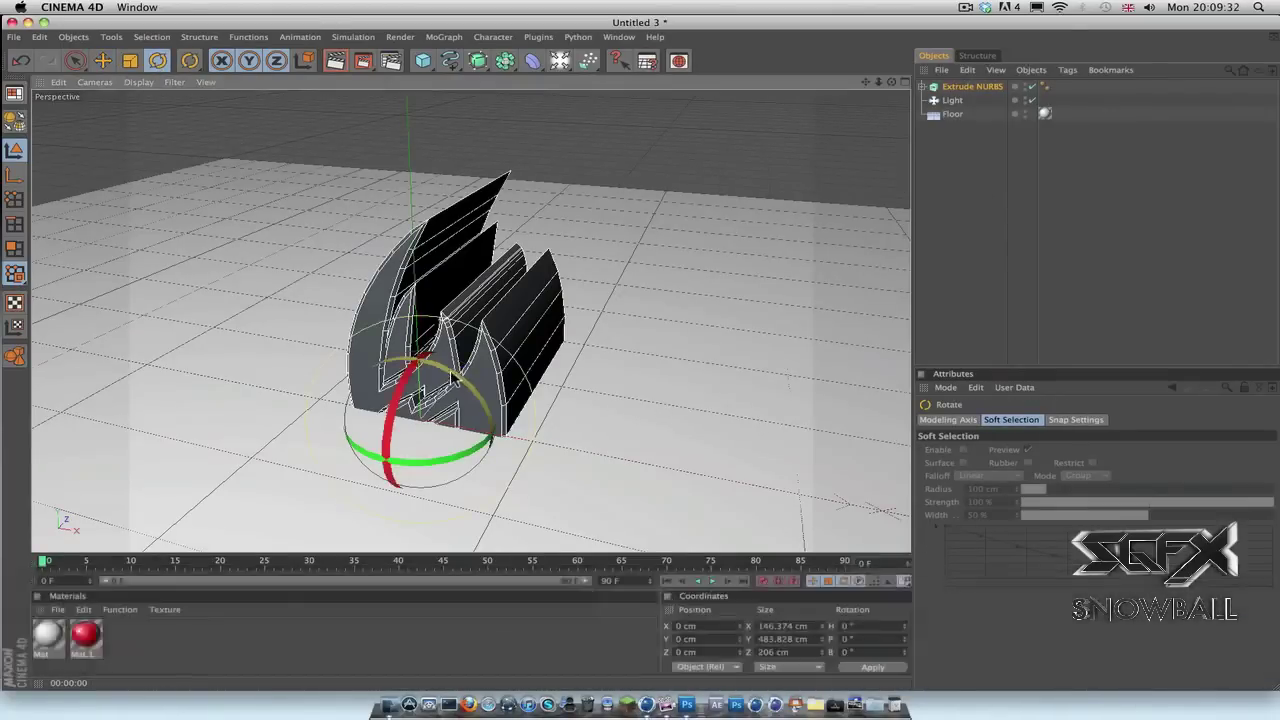
pyautogui.keyDown('shift'); pyautogui.moveTo(440, 360); pyautogui.dragTo(306, 352); pyautogui.keyUp('shift')
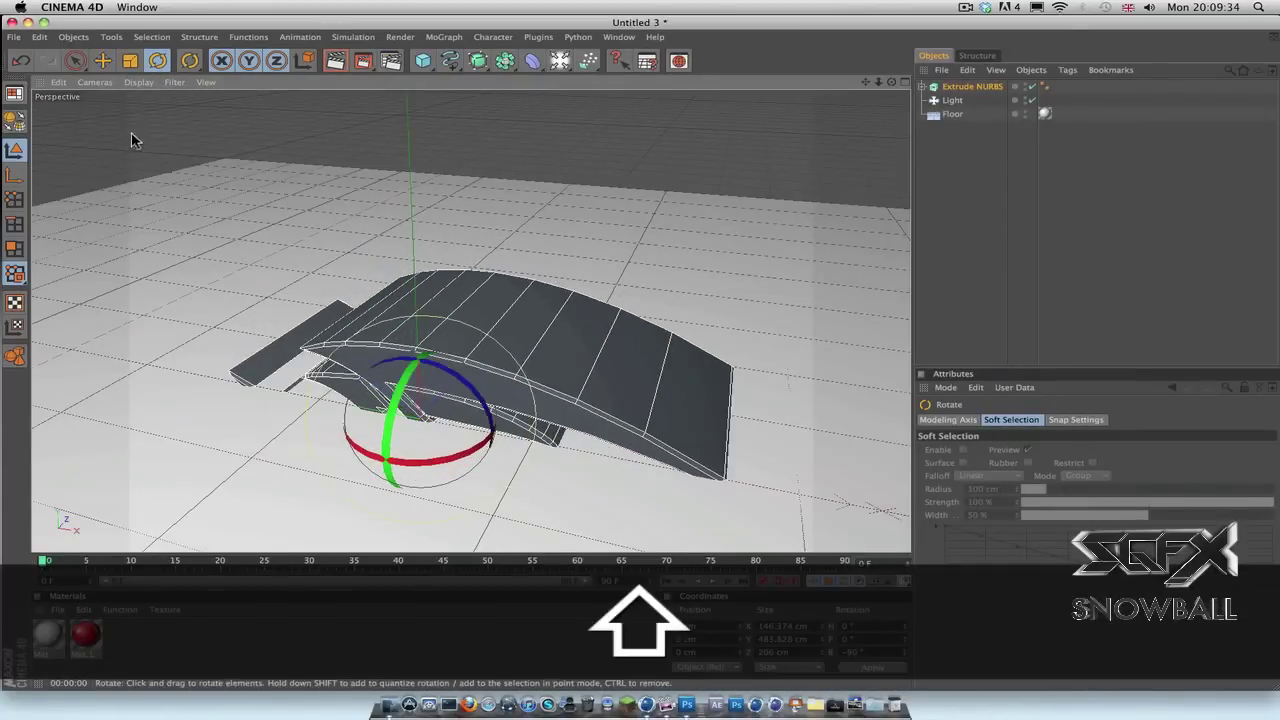
pyautogui.click(104, 62)
pyautogui.keyDown('shift'); pyautogui.moveTo(415, 325); pyautogui.dragTo(416, 230); pyautogui.keyUp('shift')
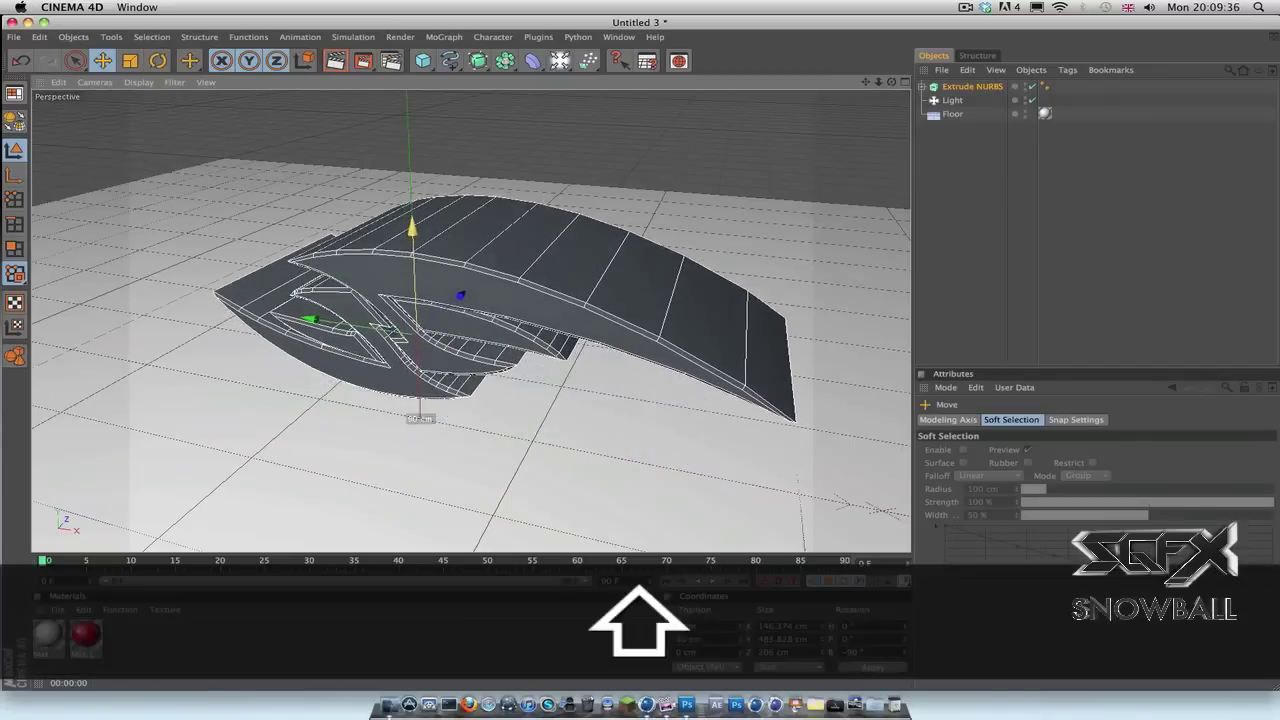
# Apply the red Mat.1 material to the extruded logo and render the active view
pyautogui.click(1020, 232)
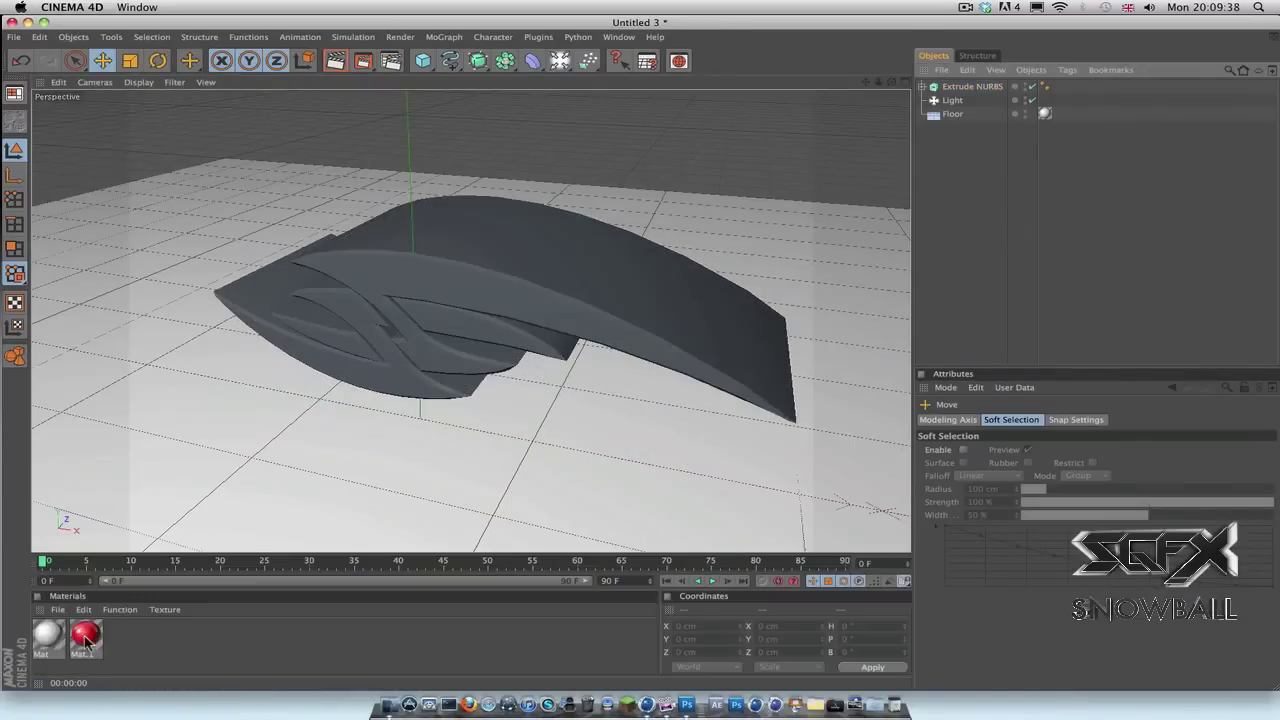
pyautogui.moveTo(85, 633); pyautogui.dragTo(340, 374)
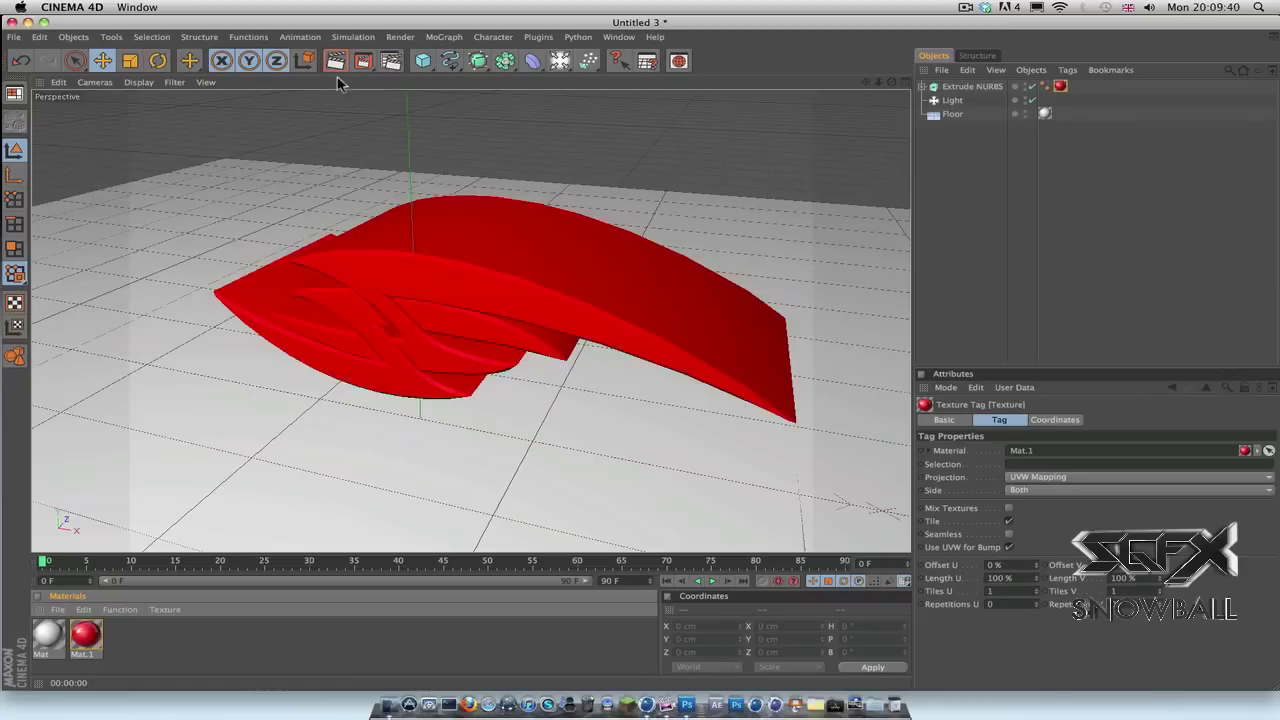
pyautogui.press('super+r')
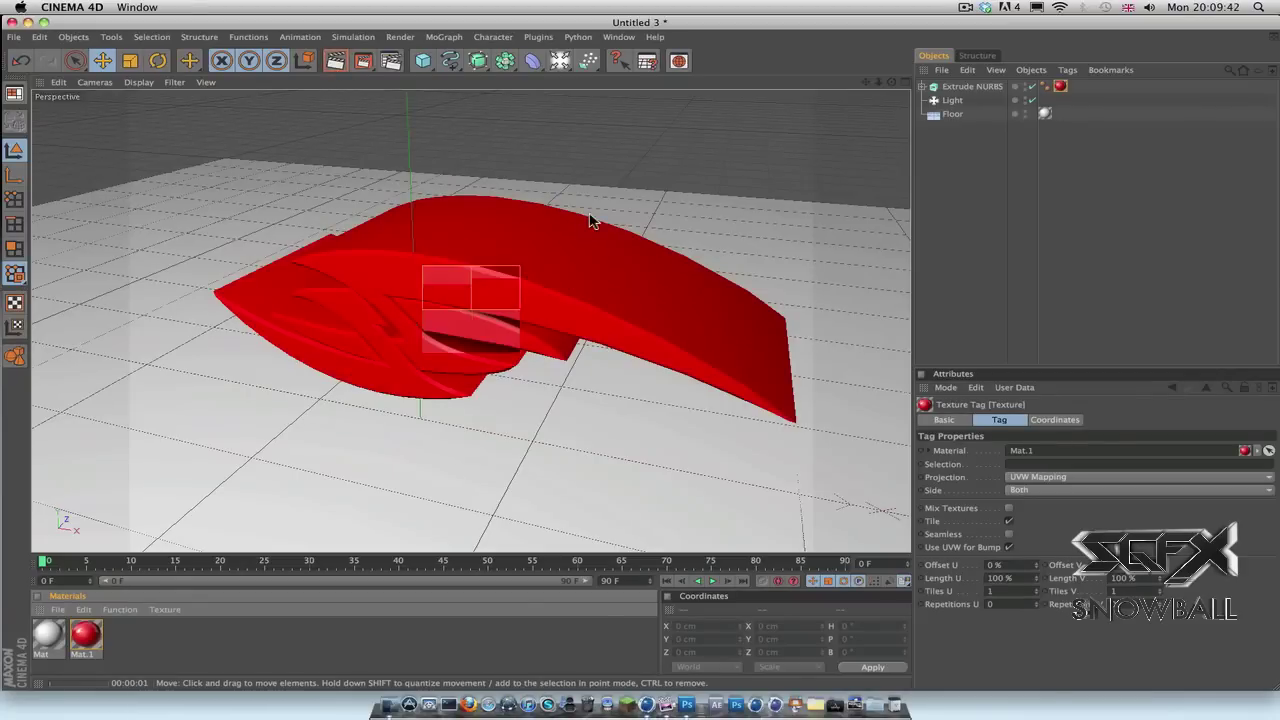